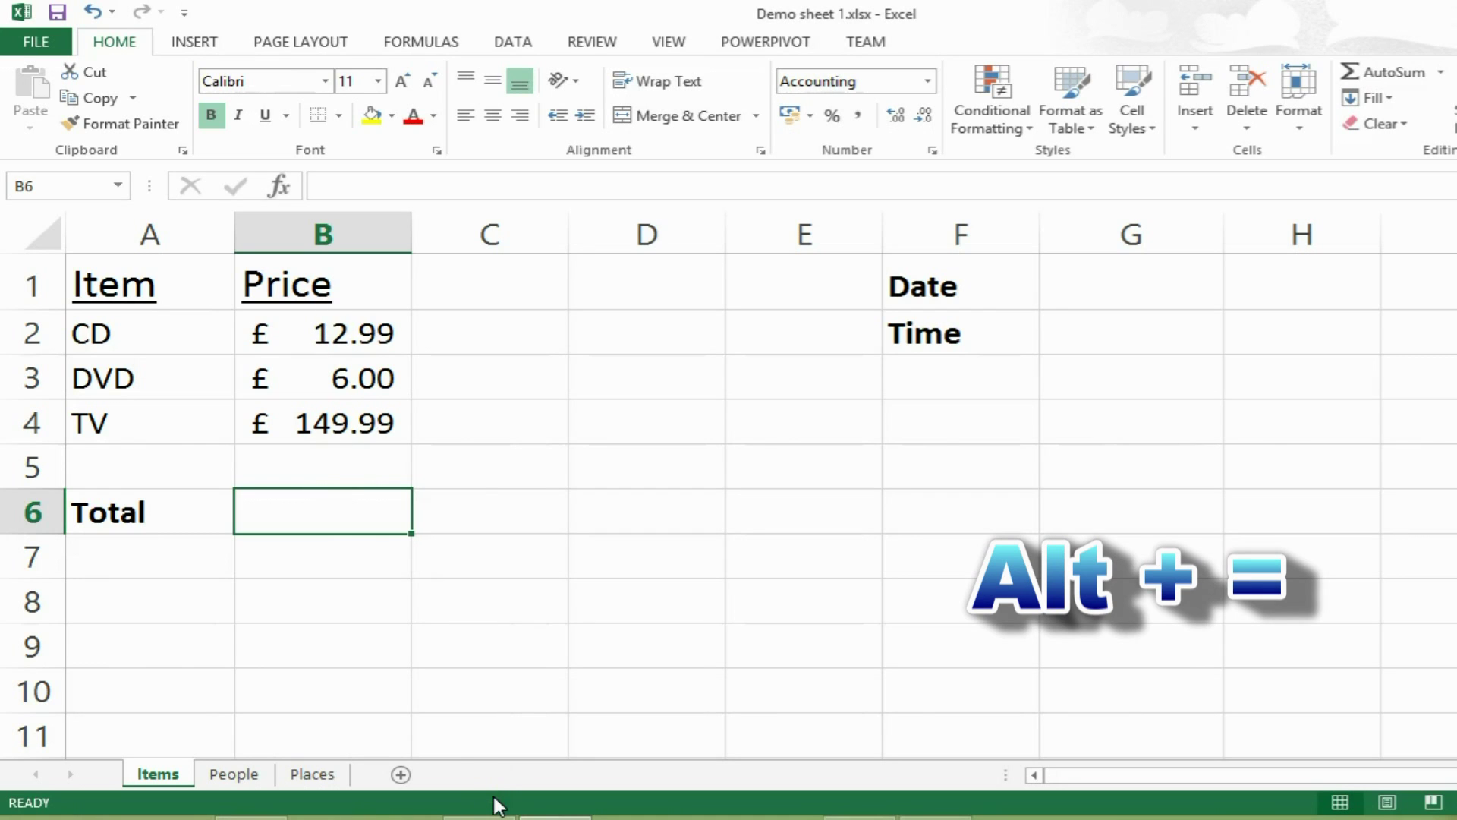
Step: Insert an AutoSum =SUM(B2:B5) in B6, giving the £168.98 total
key(alt+equal)
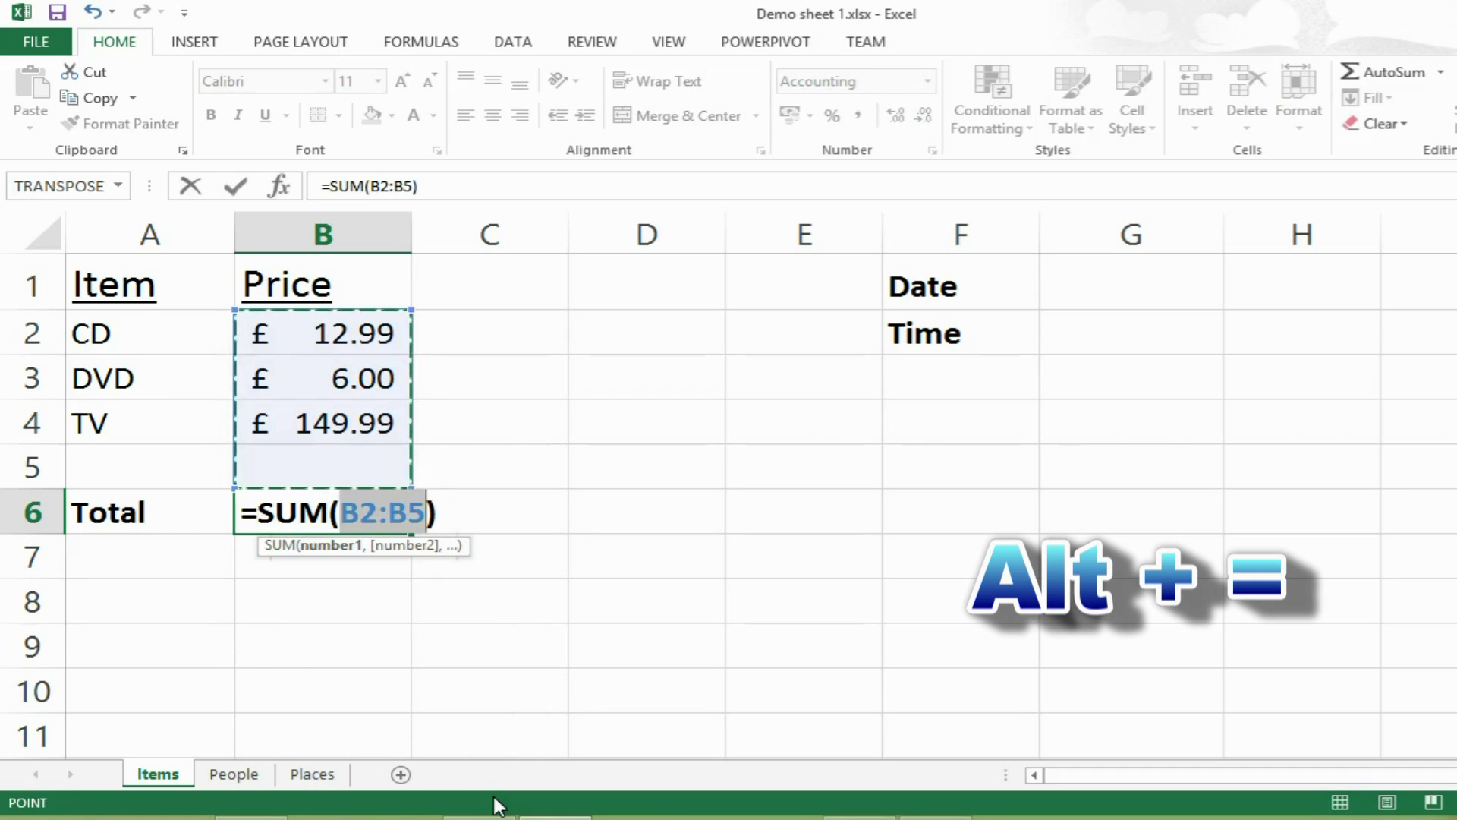
key(Return)
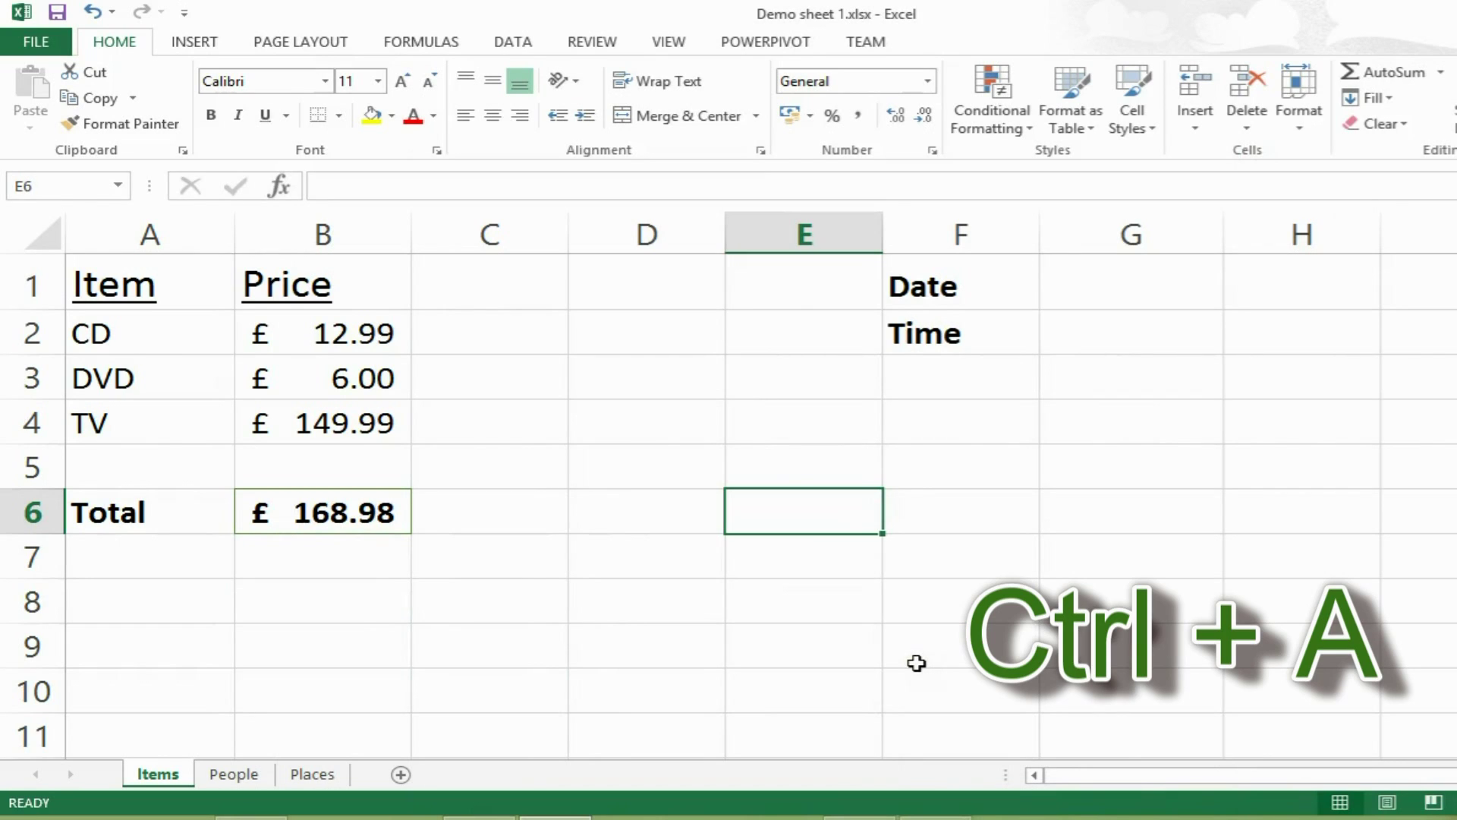
Step: Select the whole sheet, then column D, then the entire row 6 from cell B6
key(ctrl+a)
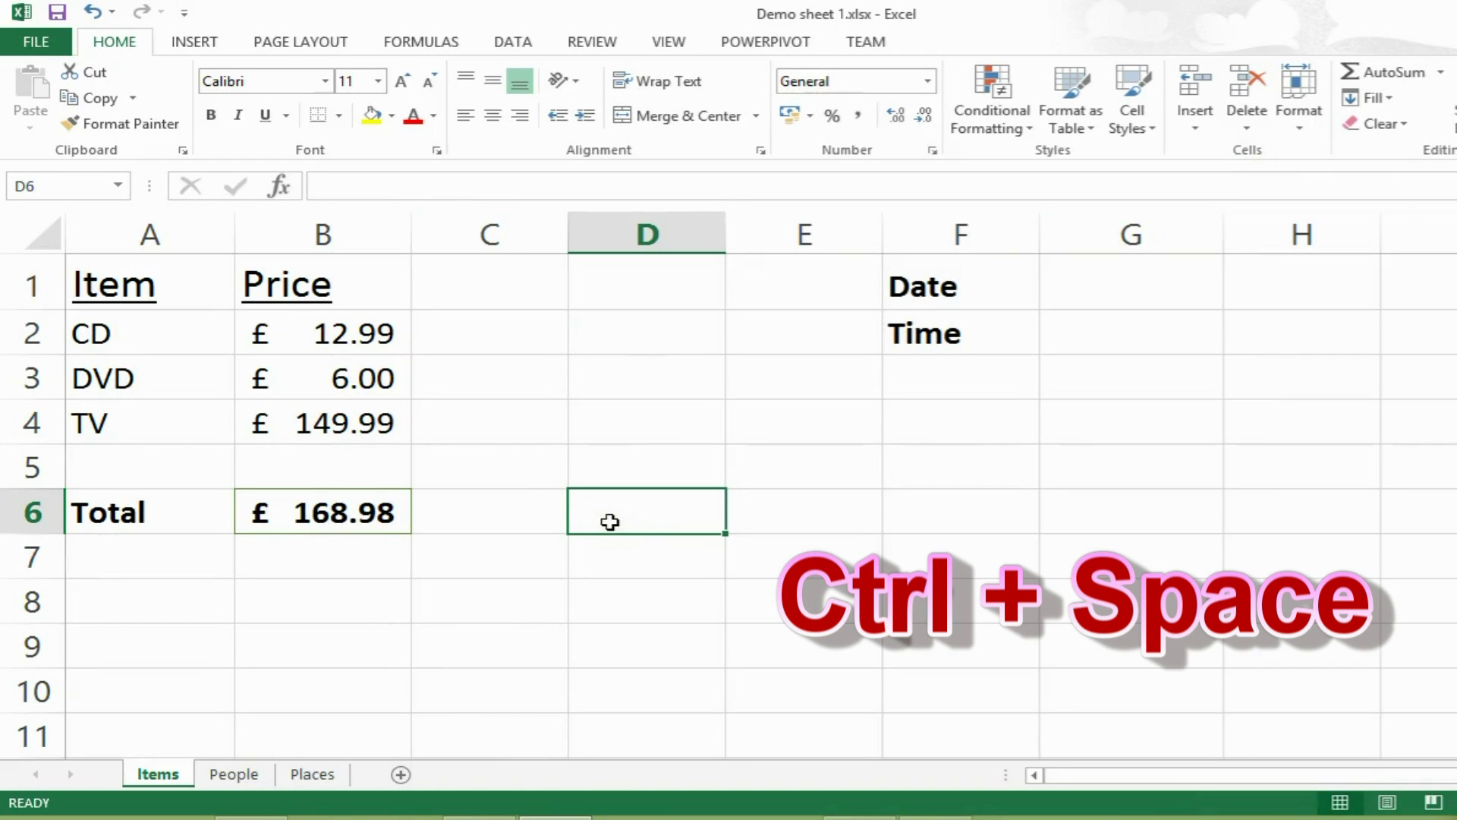
key(ctrl+space)
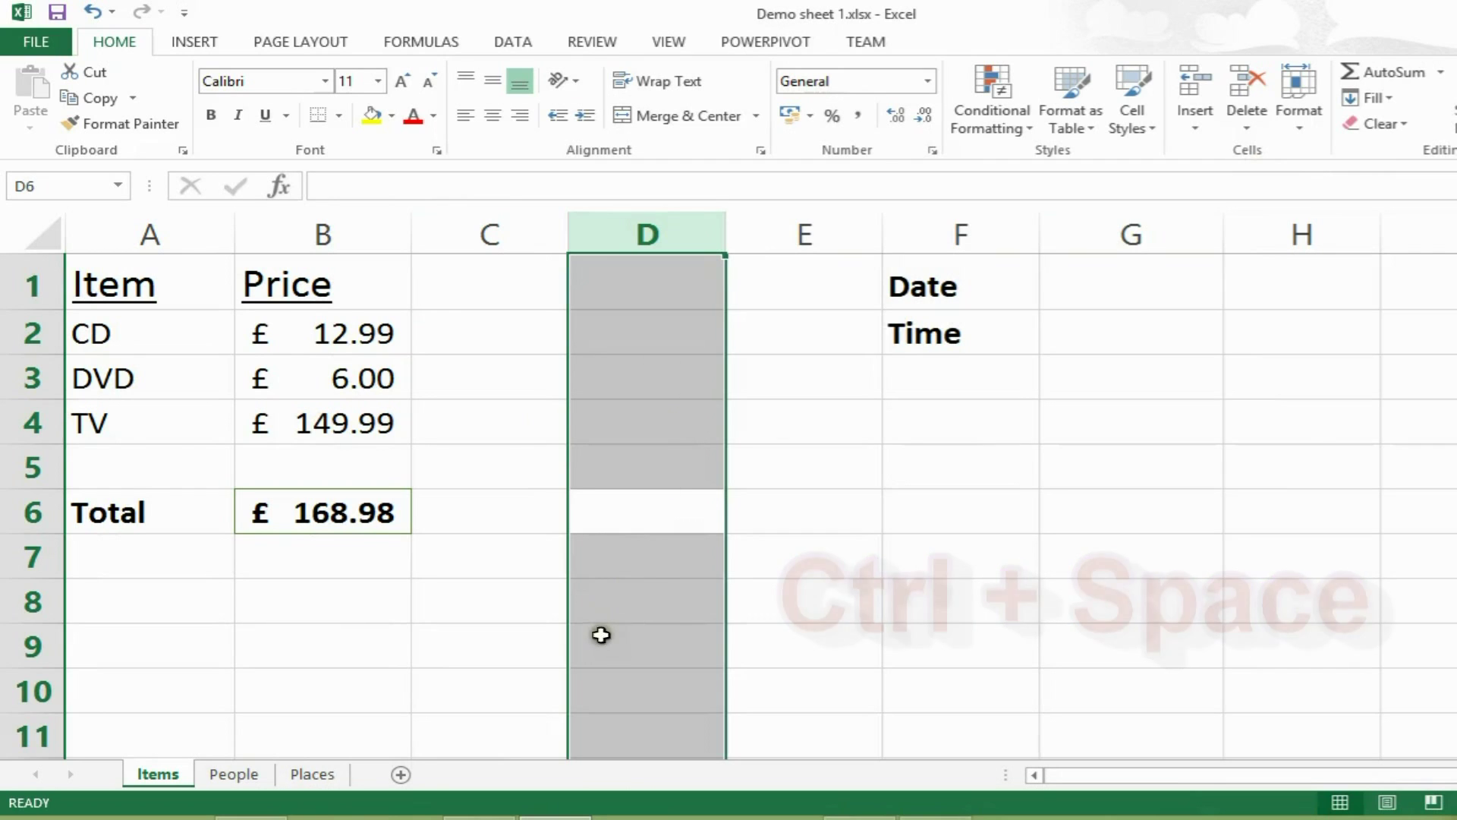
click(488, 380)
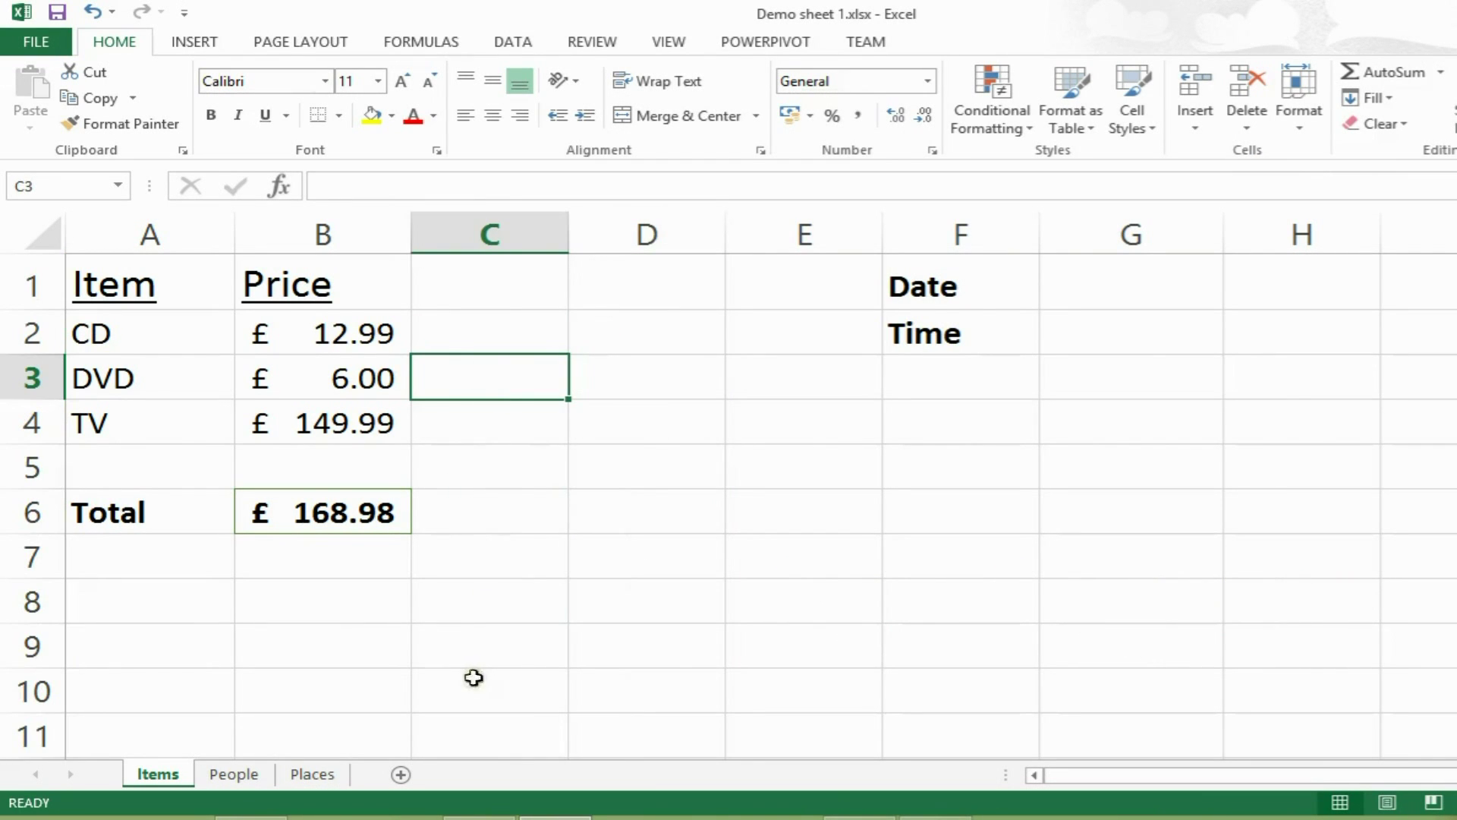
click(406, 501)
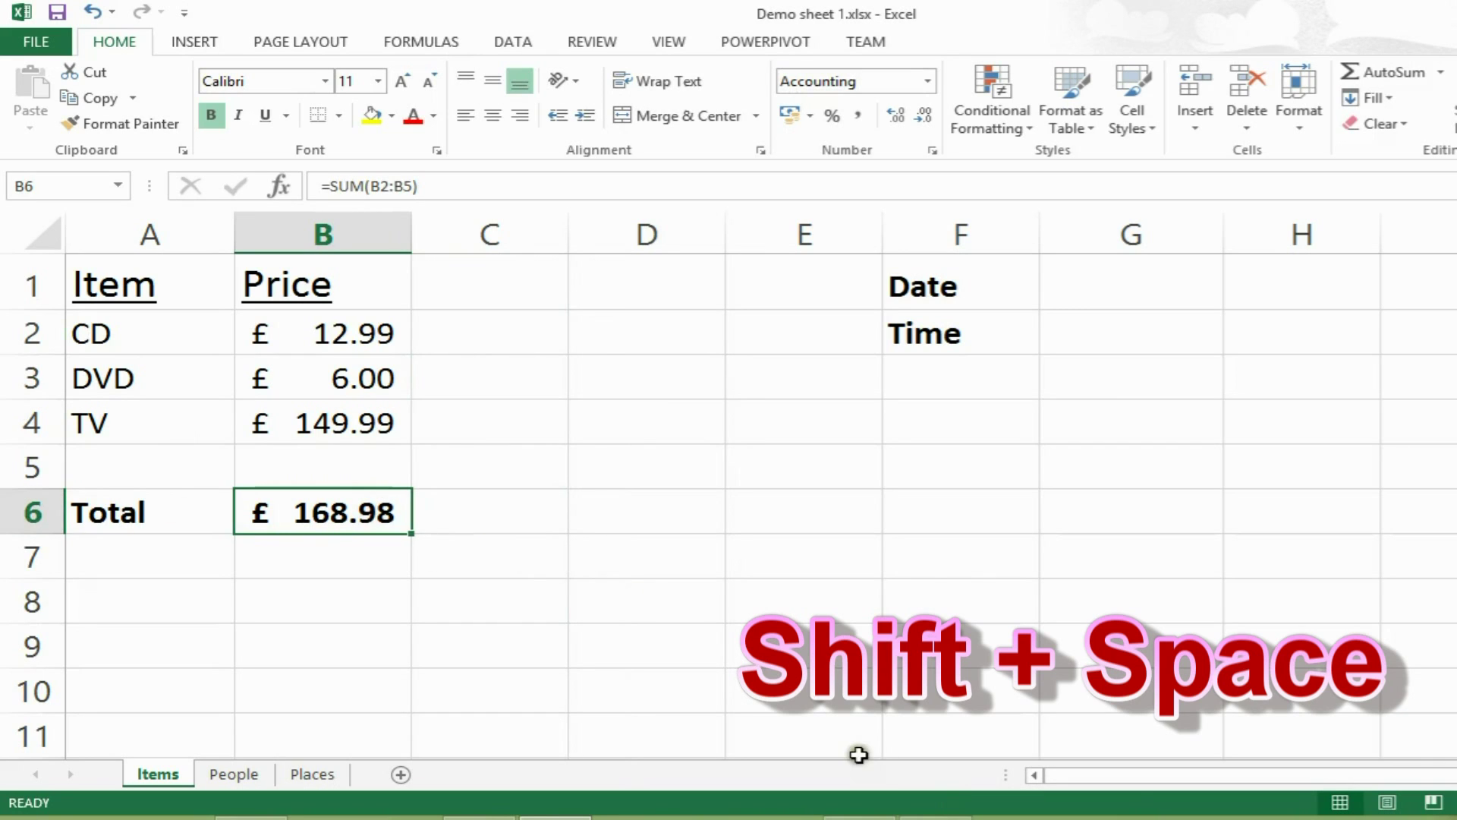
key(shift+space)
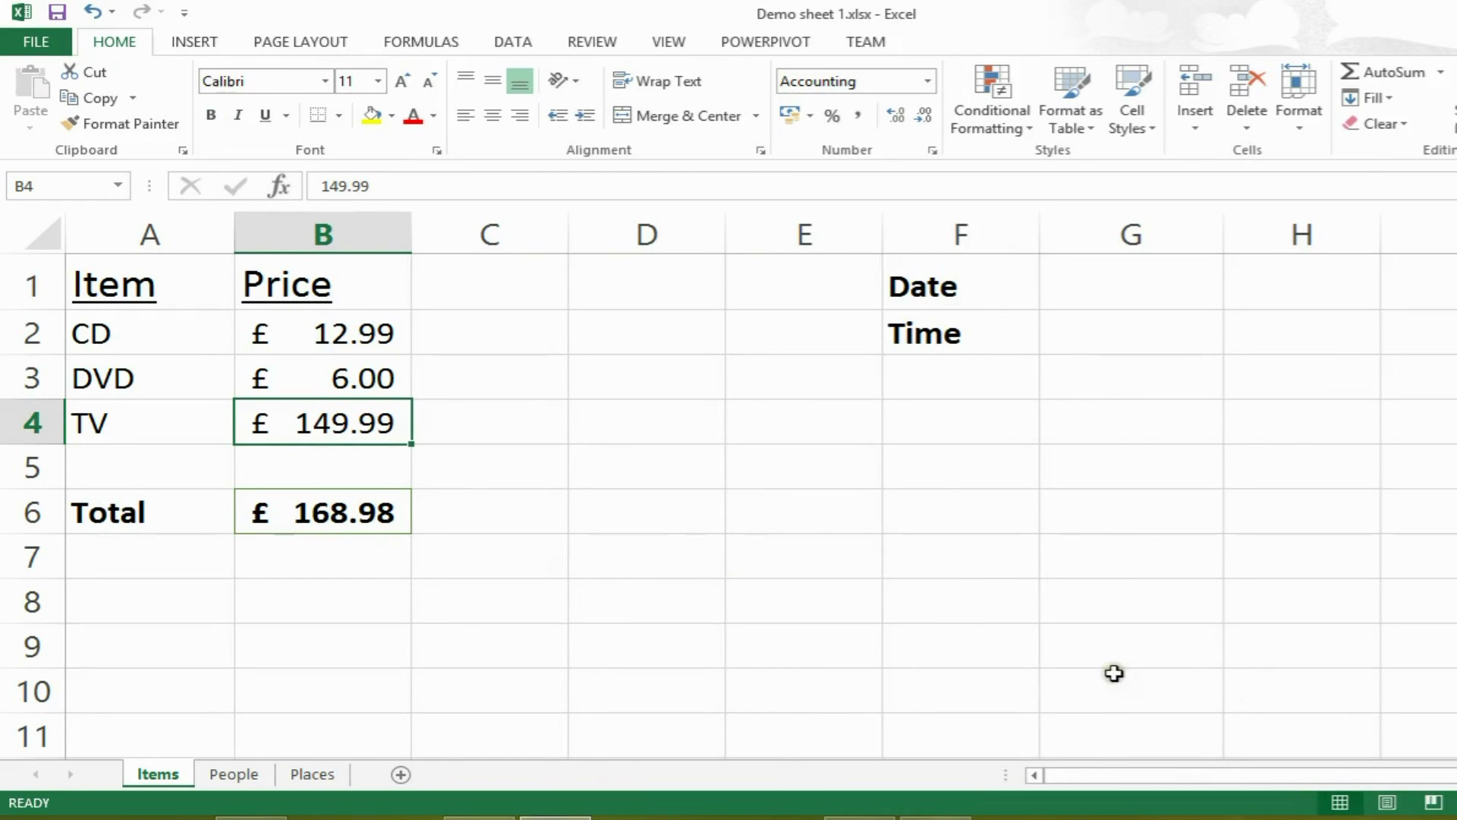
Step: Starting from E8, jump to A1 with Ctrl+Home, then to the last used cell G11 with Ctrl+End
click(817, 602)
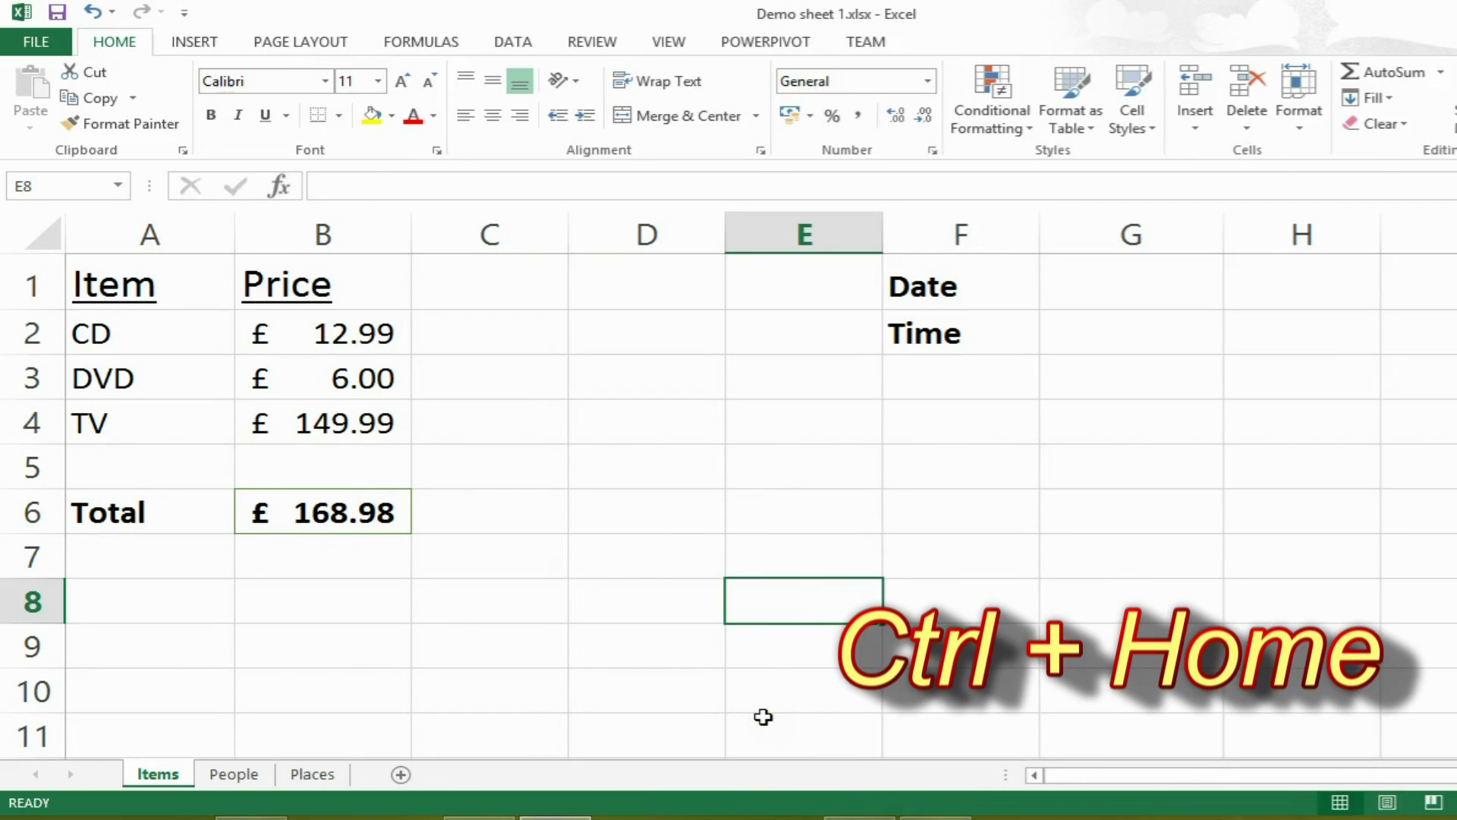
key(ctrl+Home)
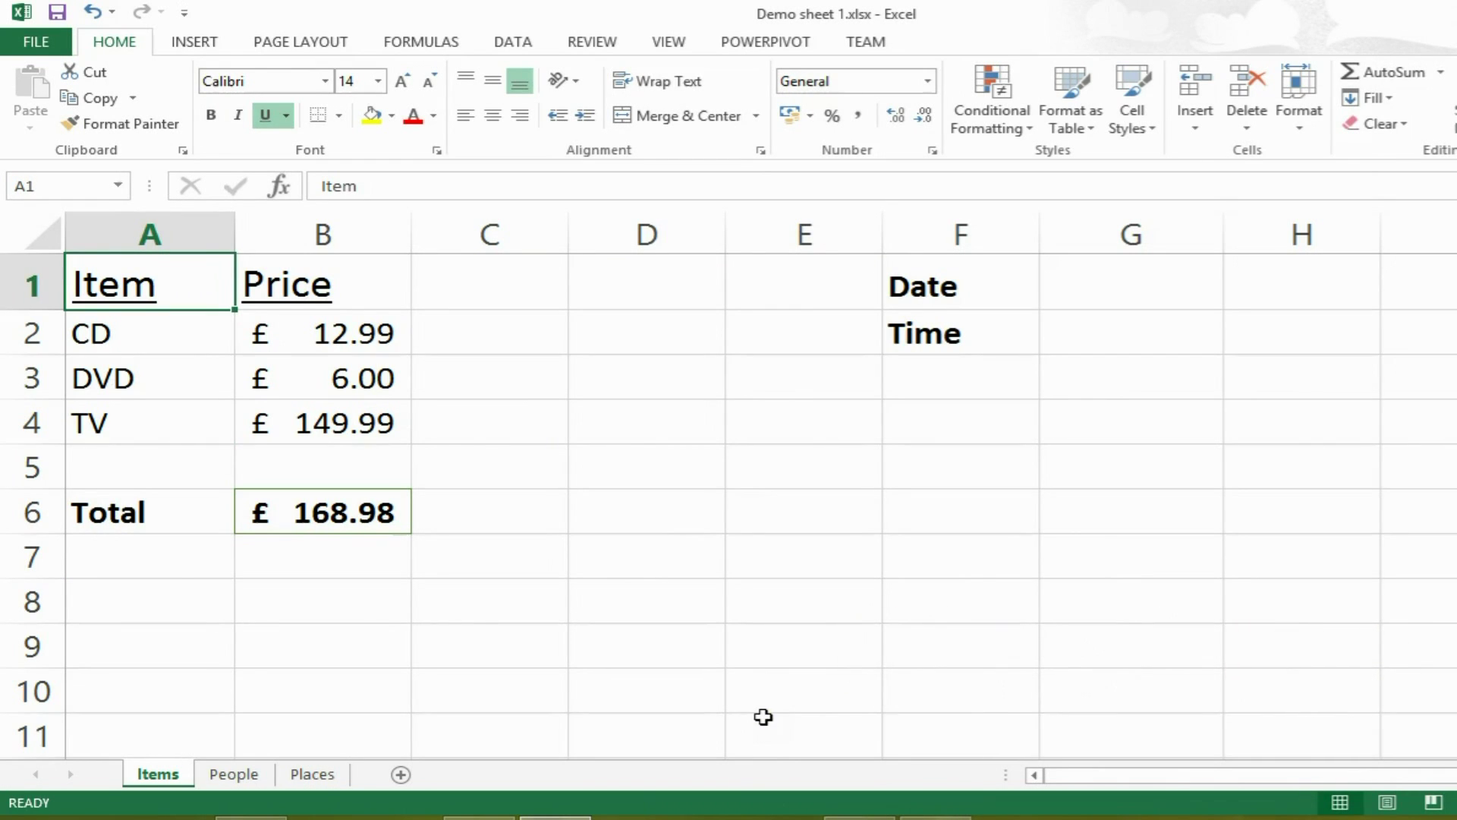
key(ctrl+End)
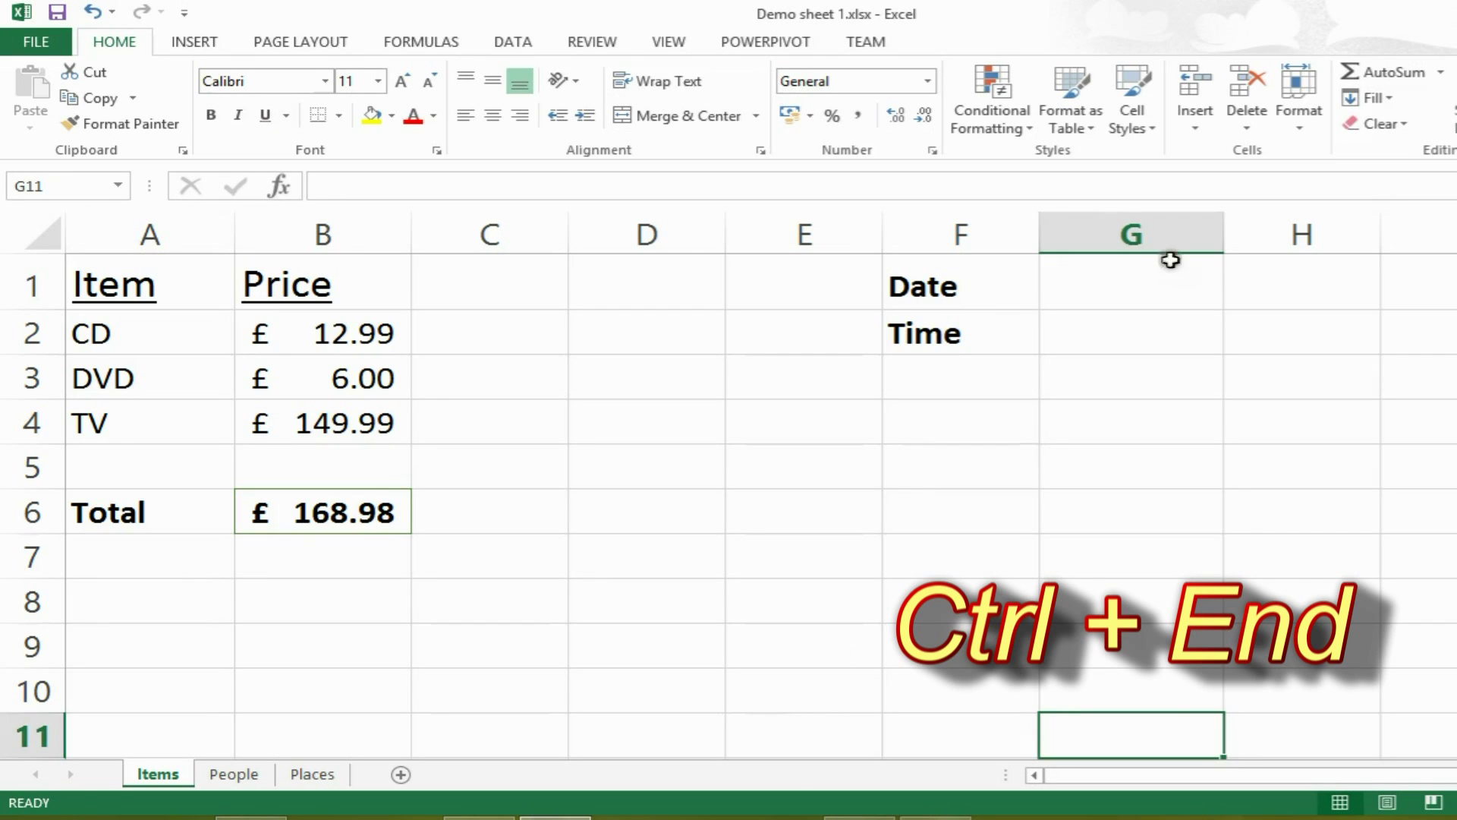
scroll(1402, 485, down, 6)
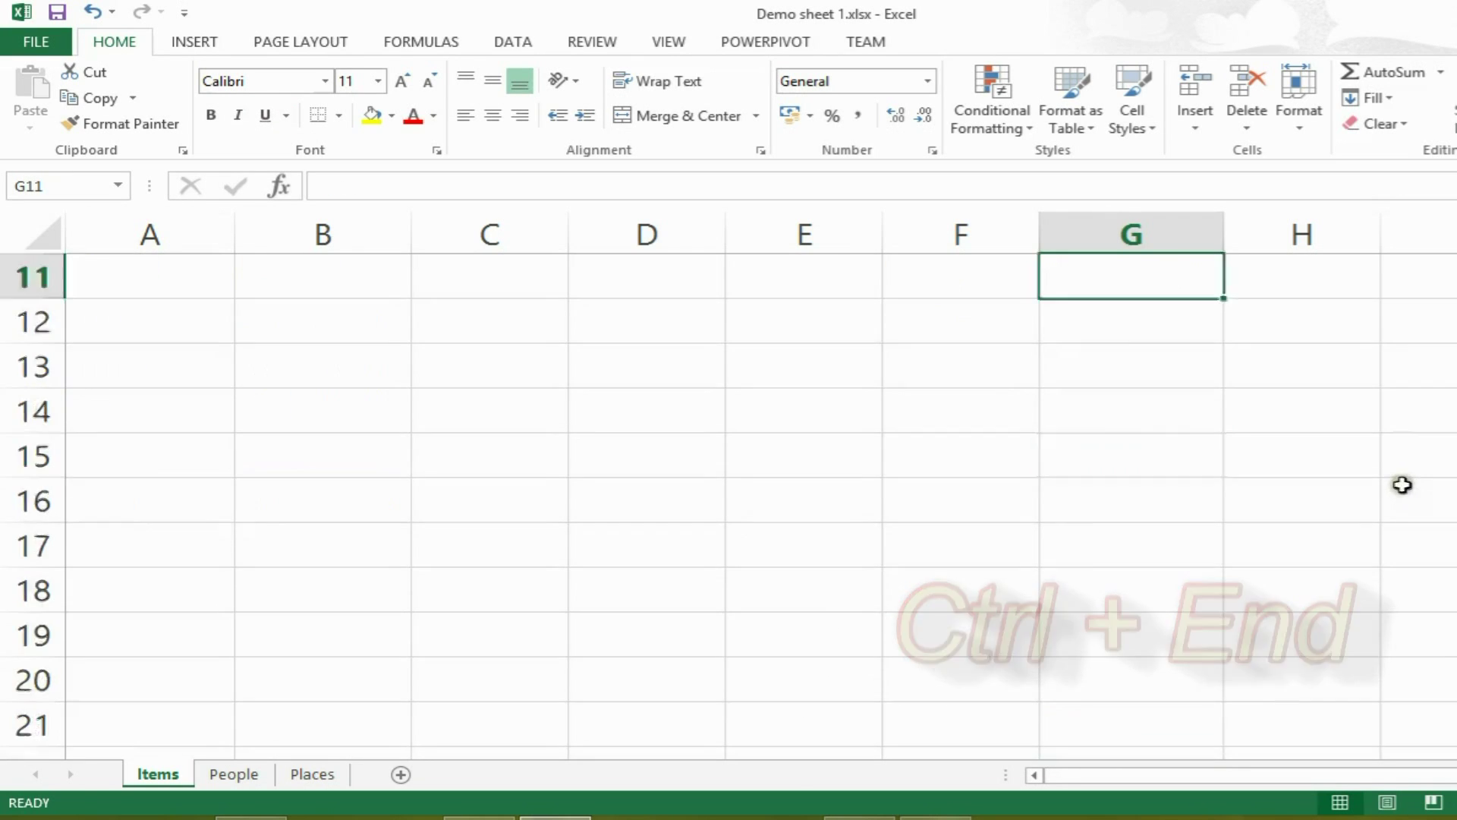
scroll(1402, 485, up, 6)
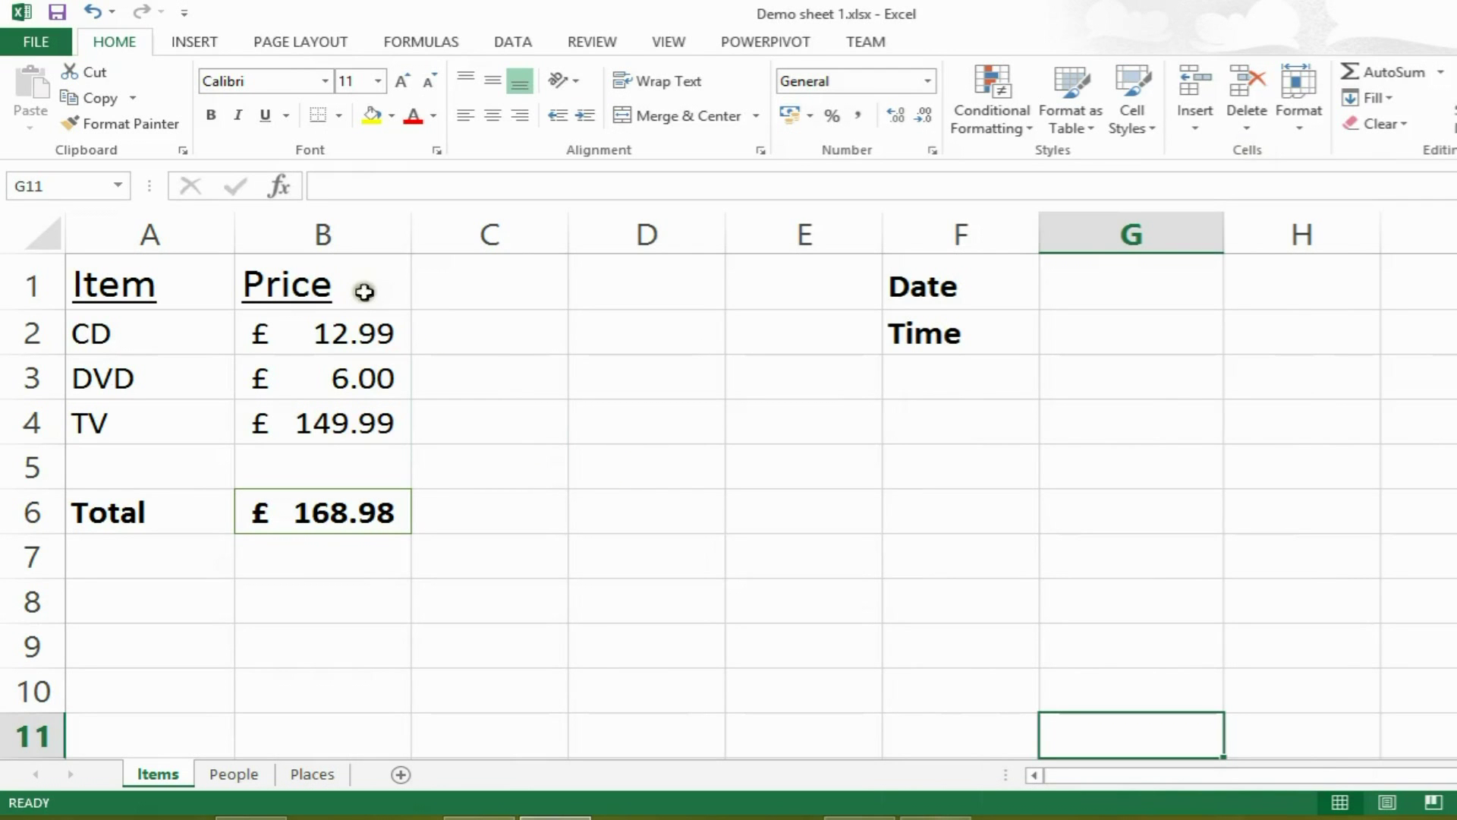
Step: Hide the Price column B with Ctrl+0
drag(367, 289, 366, 515)
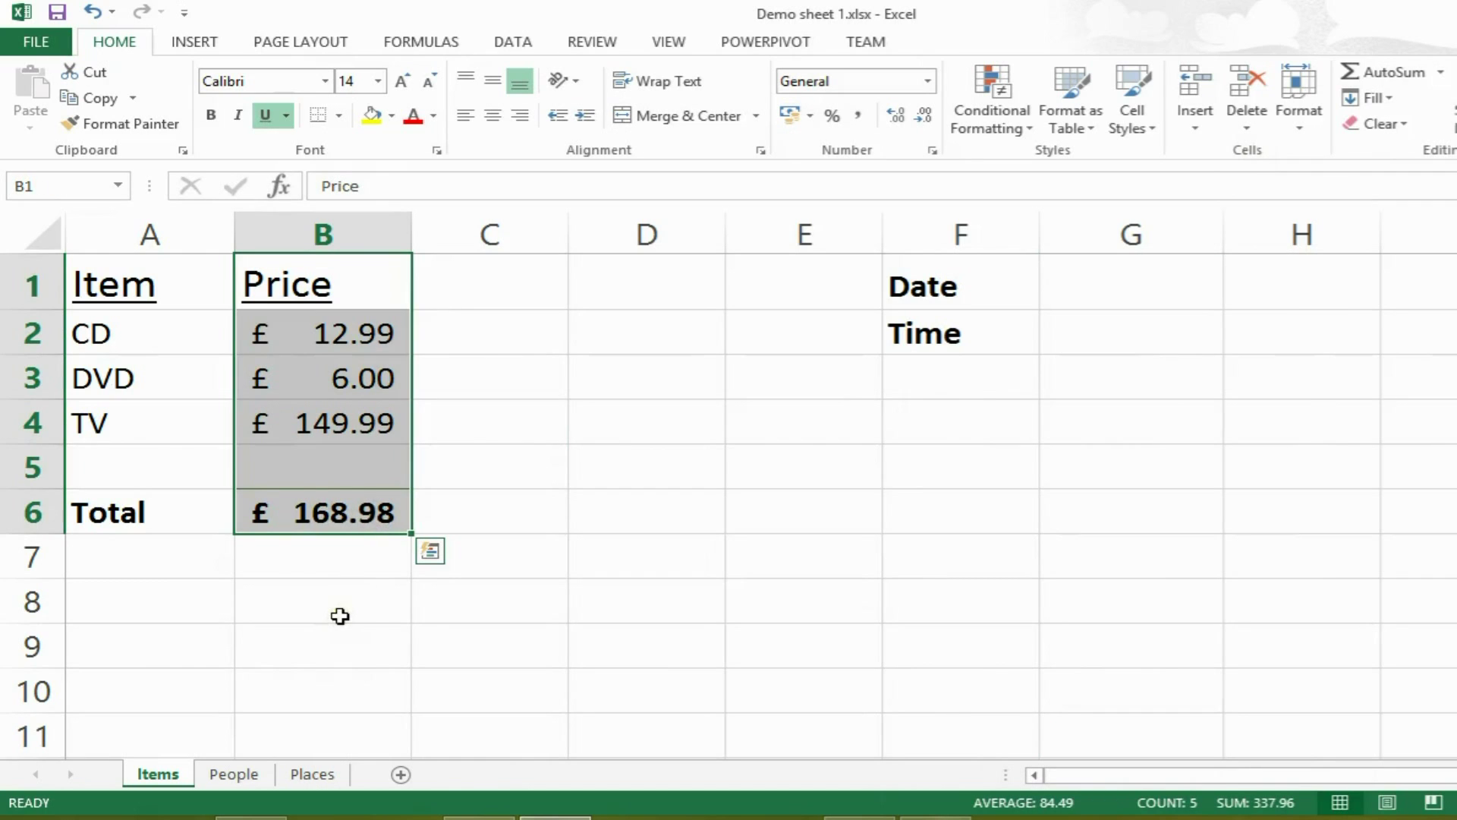
click(343, 581)
click(348, 467)
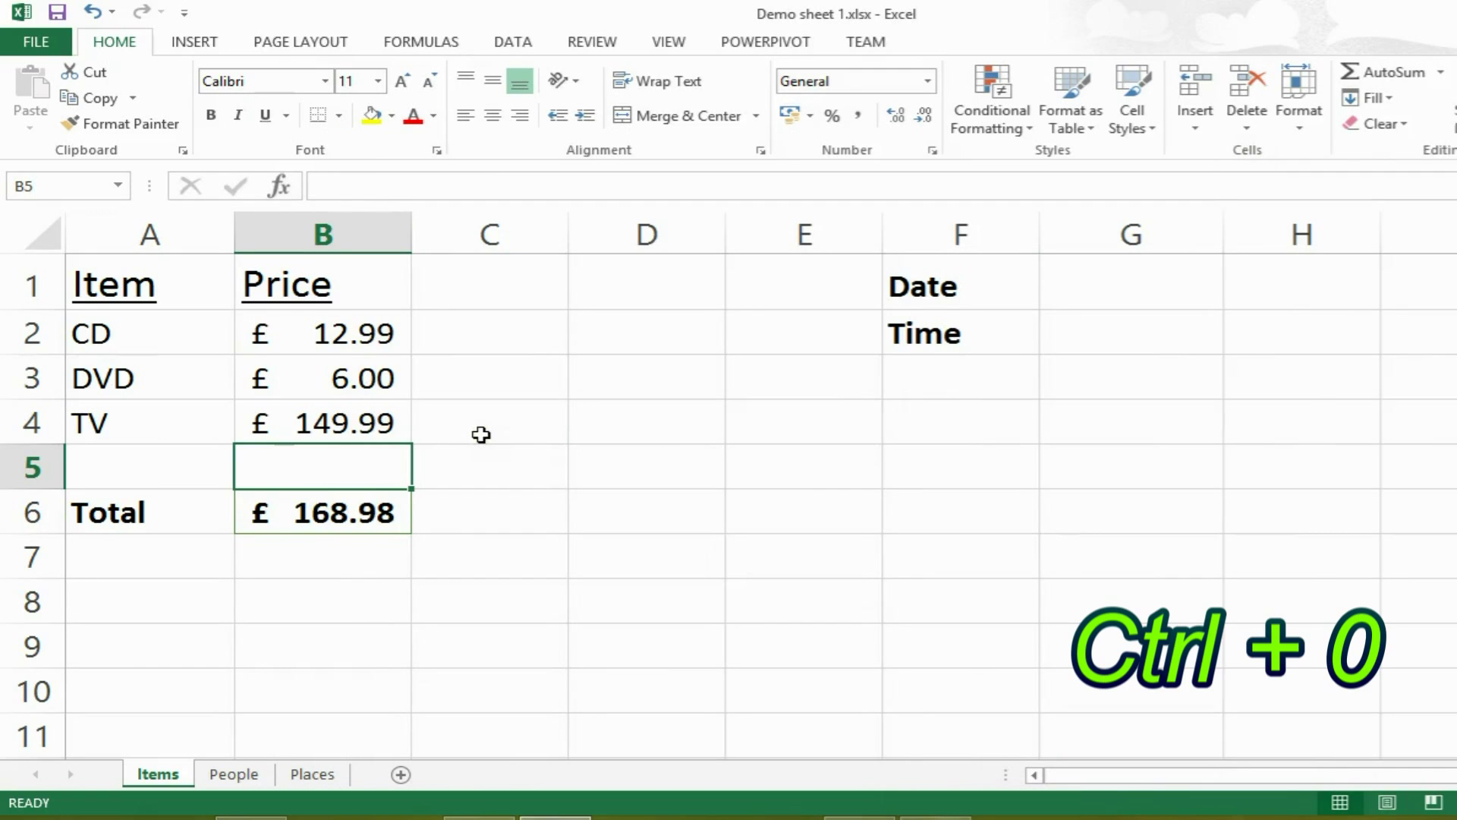
key(ctrl+0)
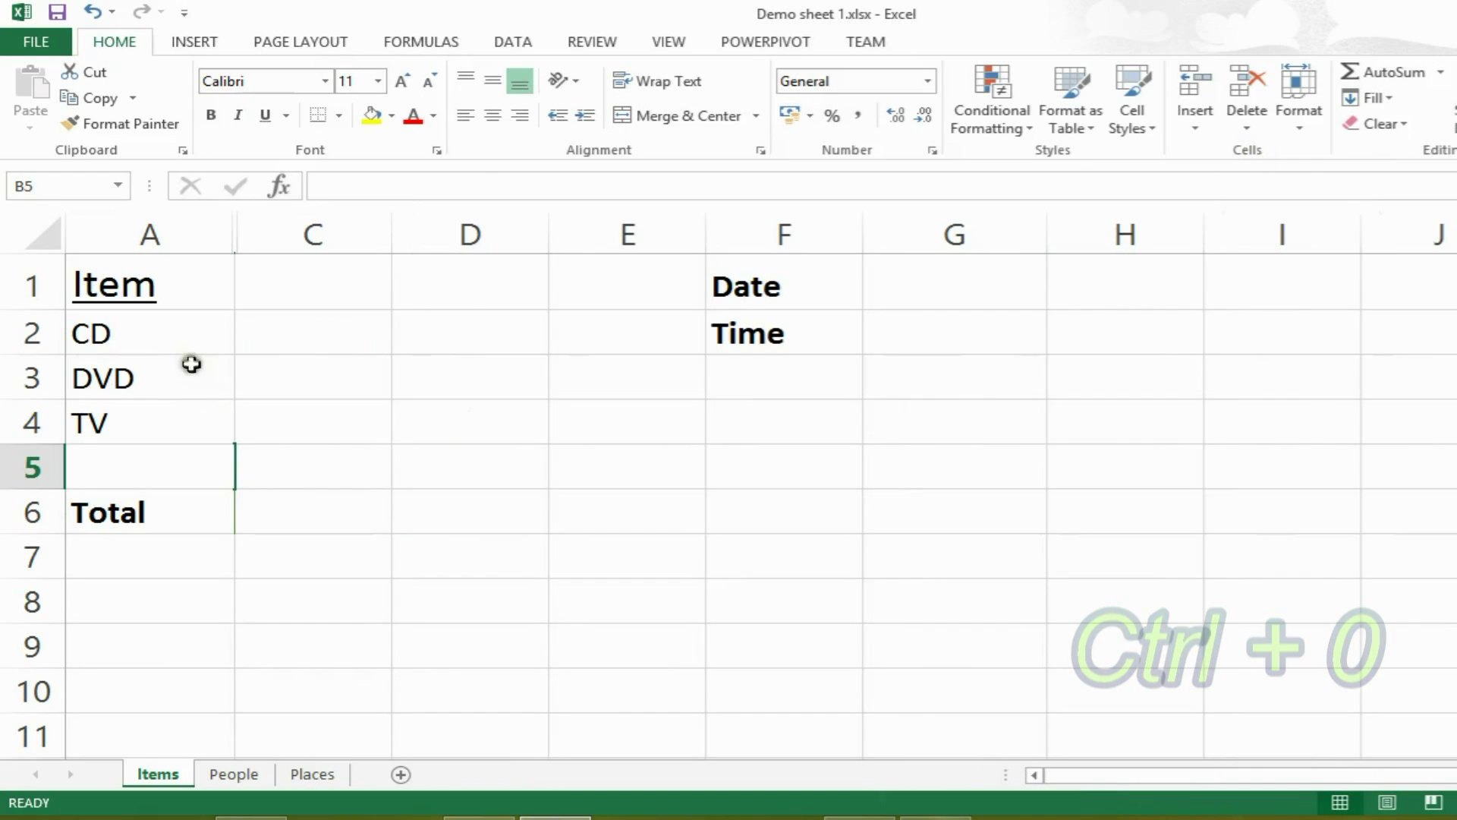
Step: Select A1:C1 and use Home > Format > Hide & Unhide > Unhide Columns to restore column B
click(202, 287)
drag(202, 287, 273, 286)
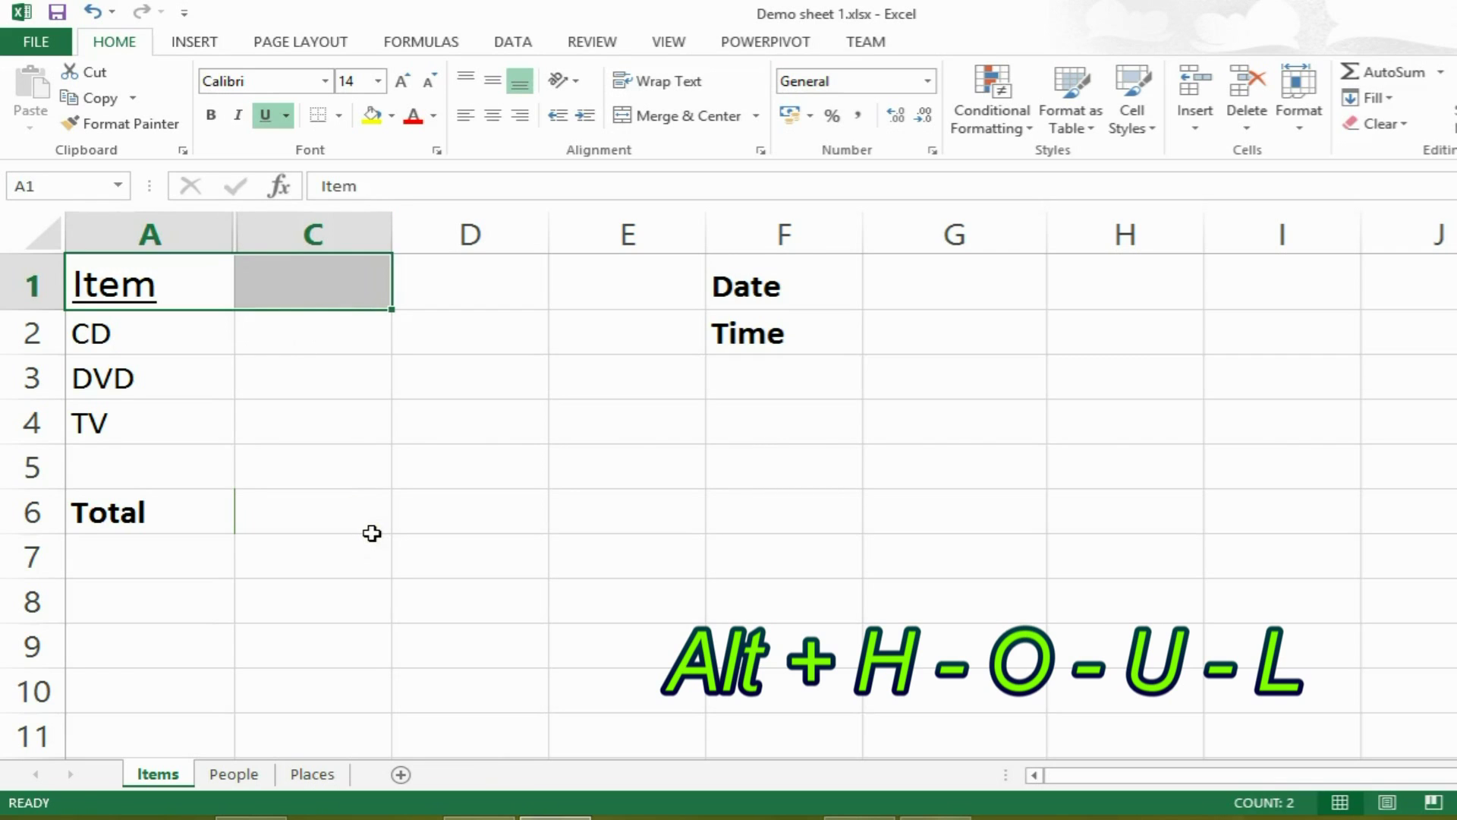
key(alt)
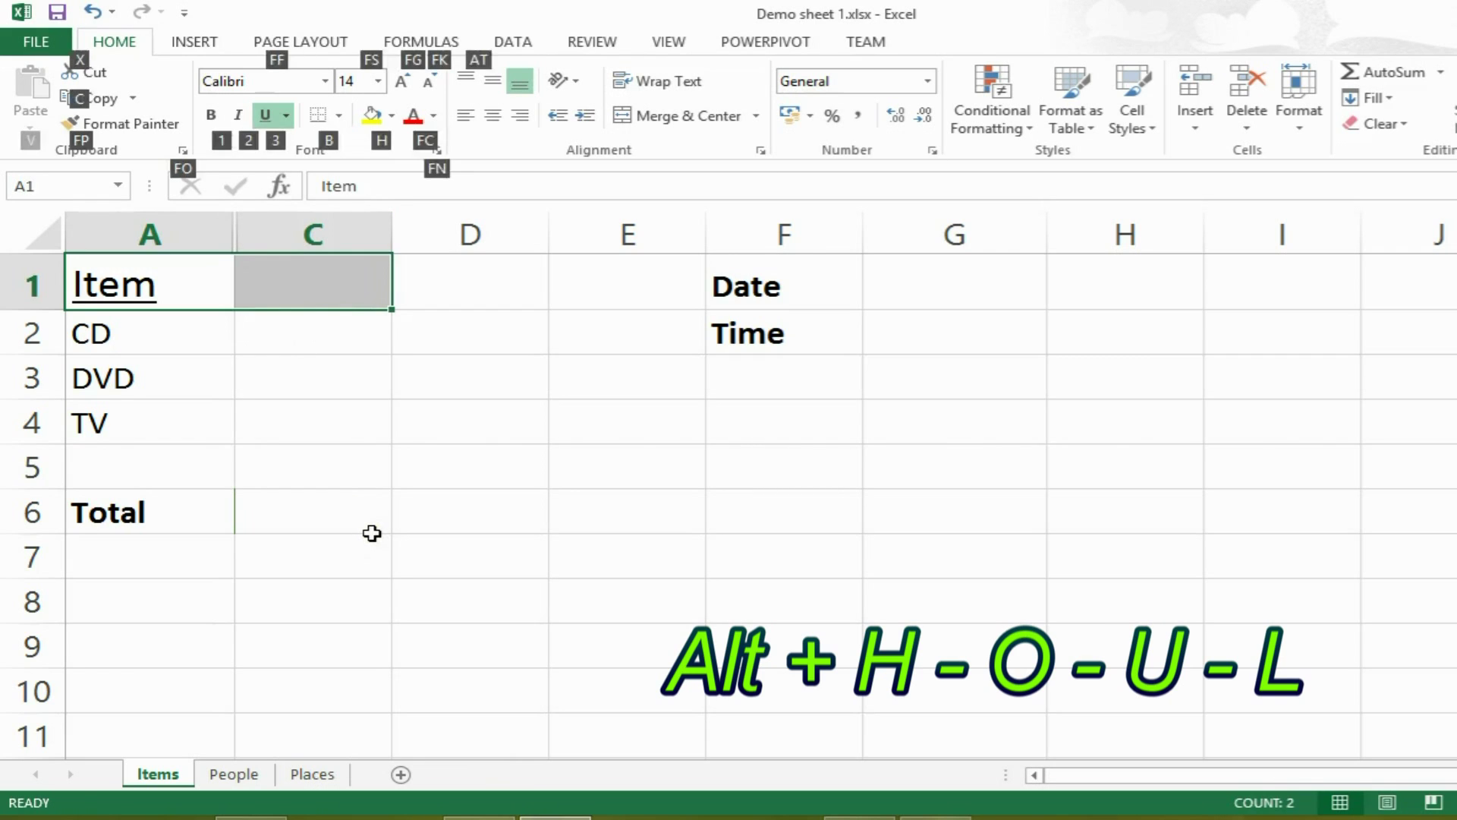
key(h)
key(o)
key(u)
key(l)
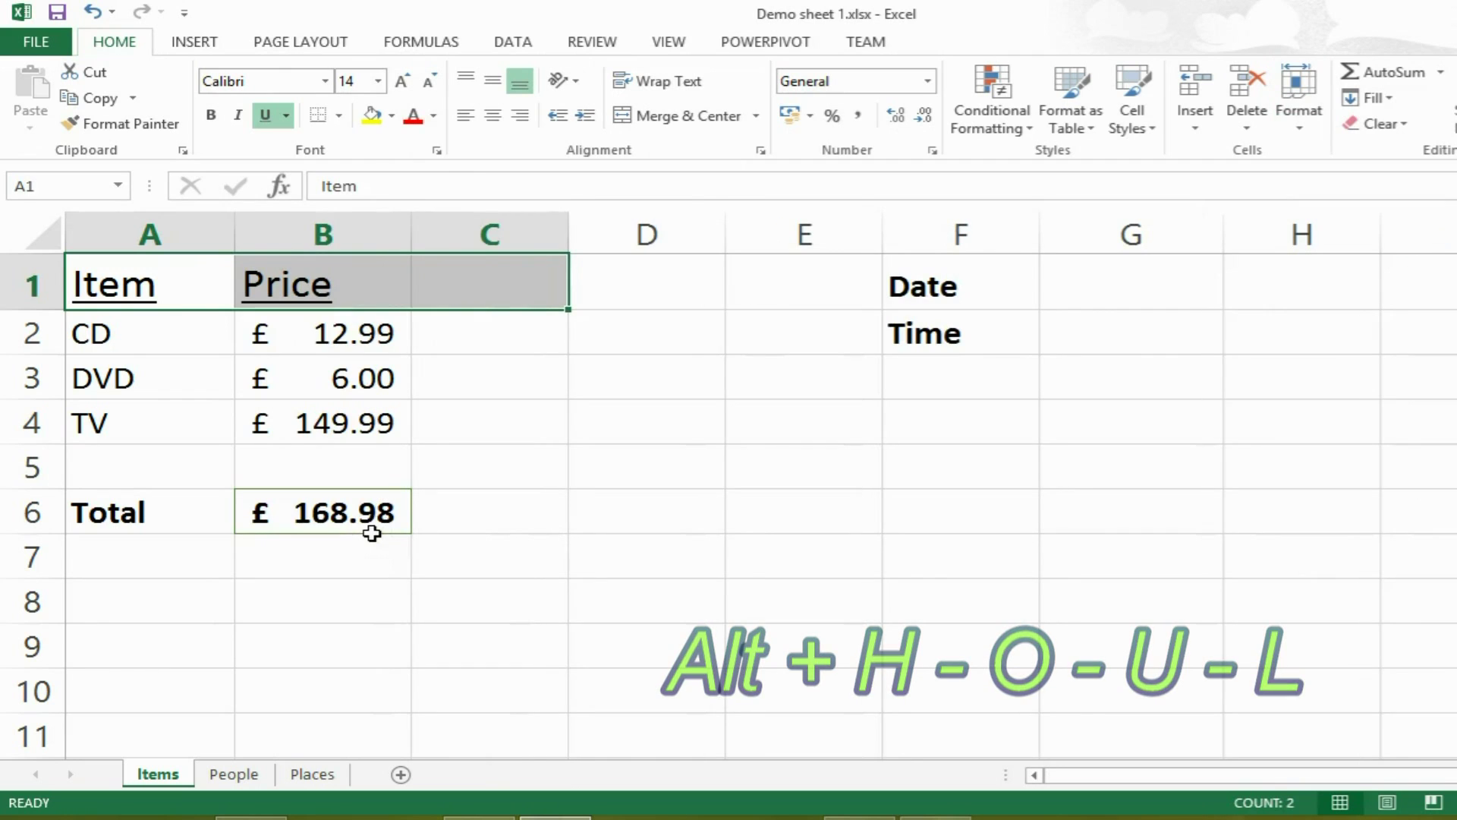
click(390, 550)
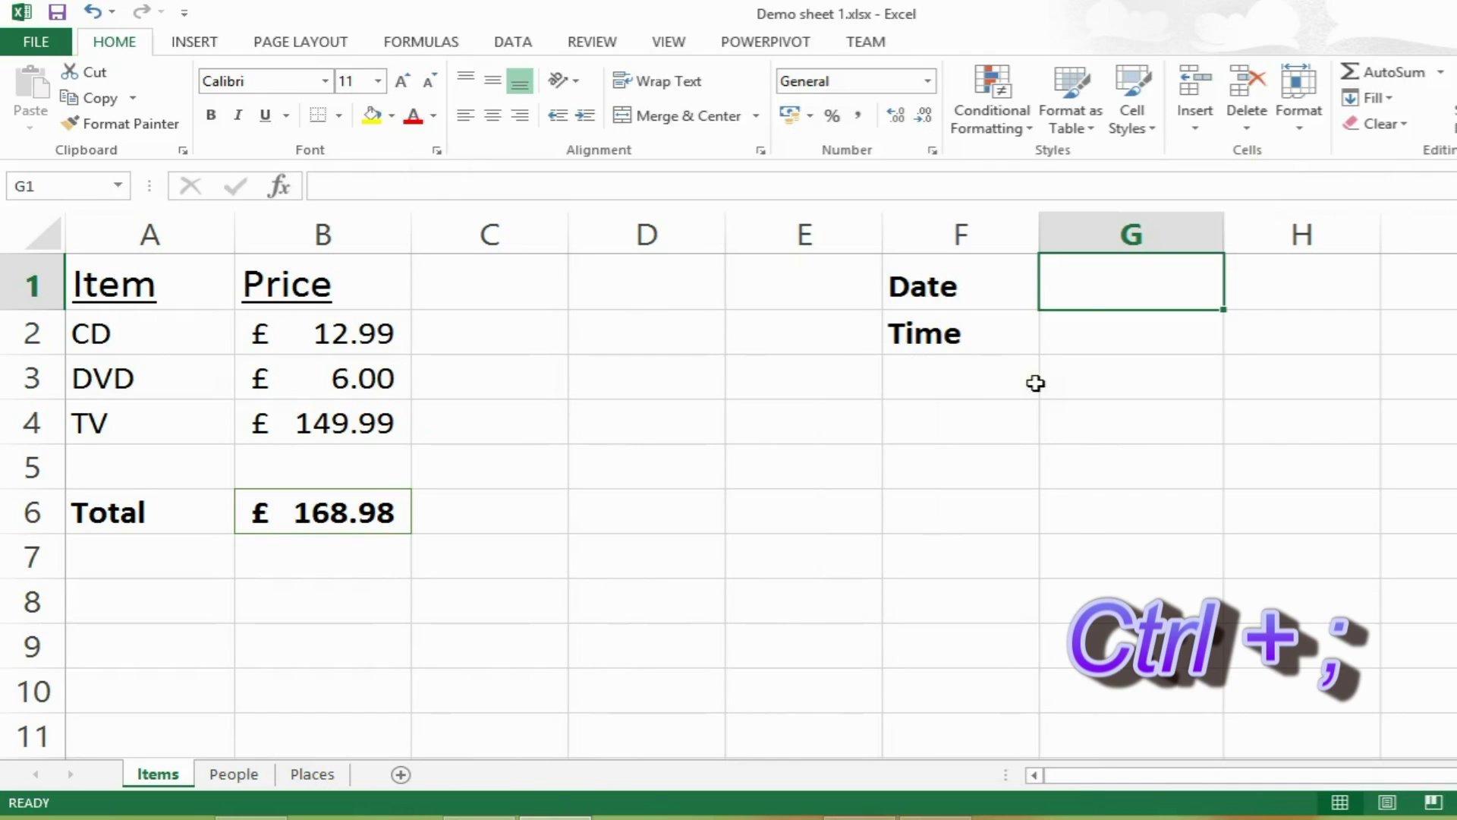
Step: Insert today's date 22/11/2014 in G1 and the current time 14:51 in G2
key(ctrl+semicolon)
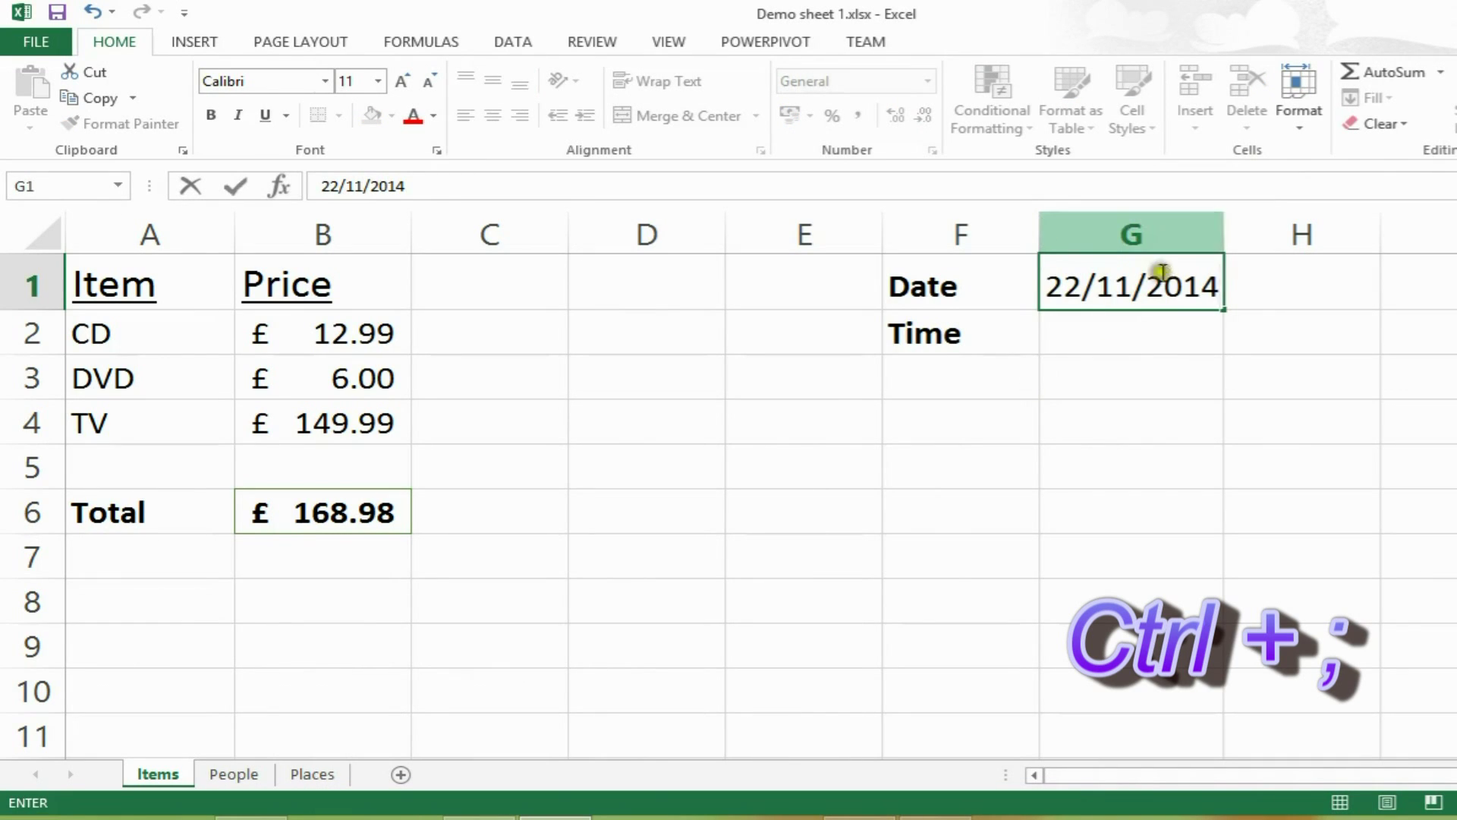
click(1129, 326)
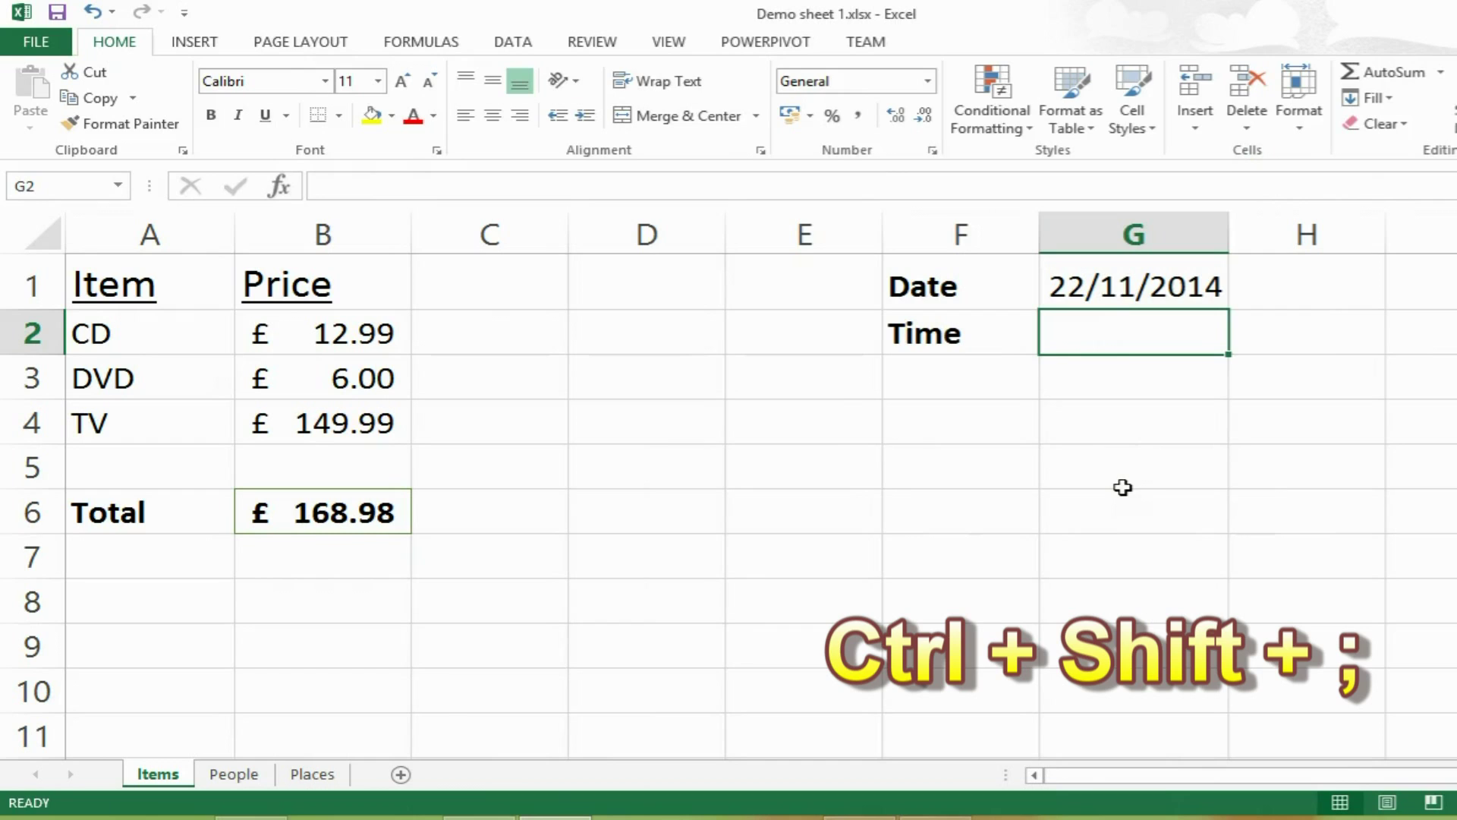
key(ctrl+shift+semicolon)
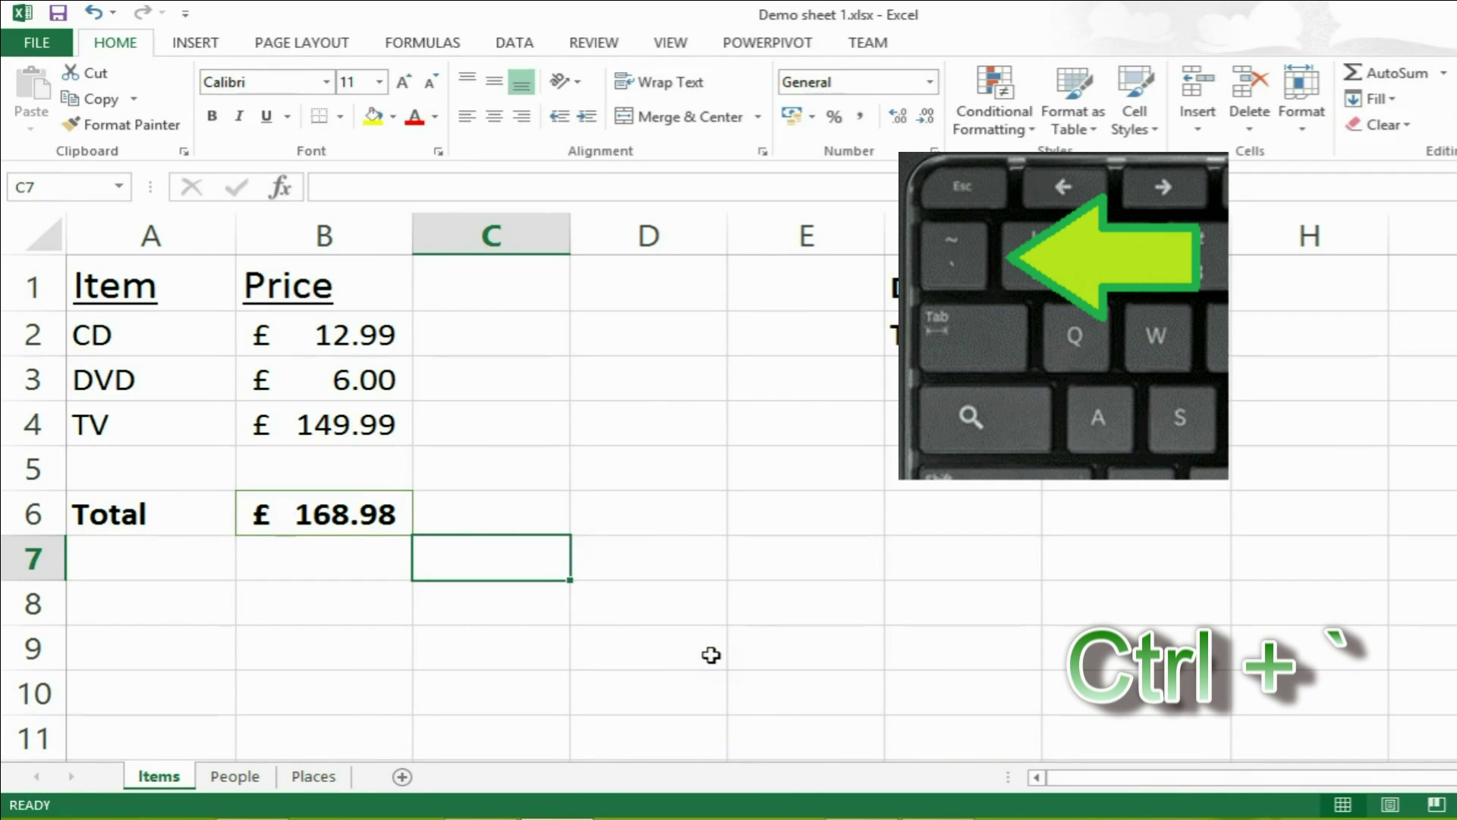
Step: Turn on Show Formulas with Ctrl+` so the Total cell displays =SUM(B2:B5)
text(`)
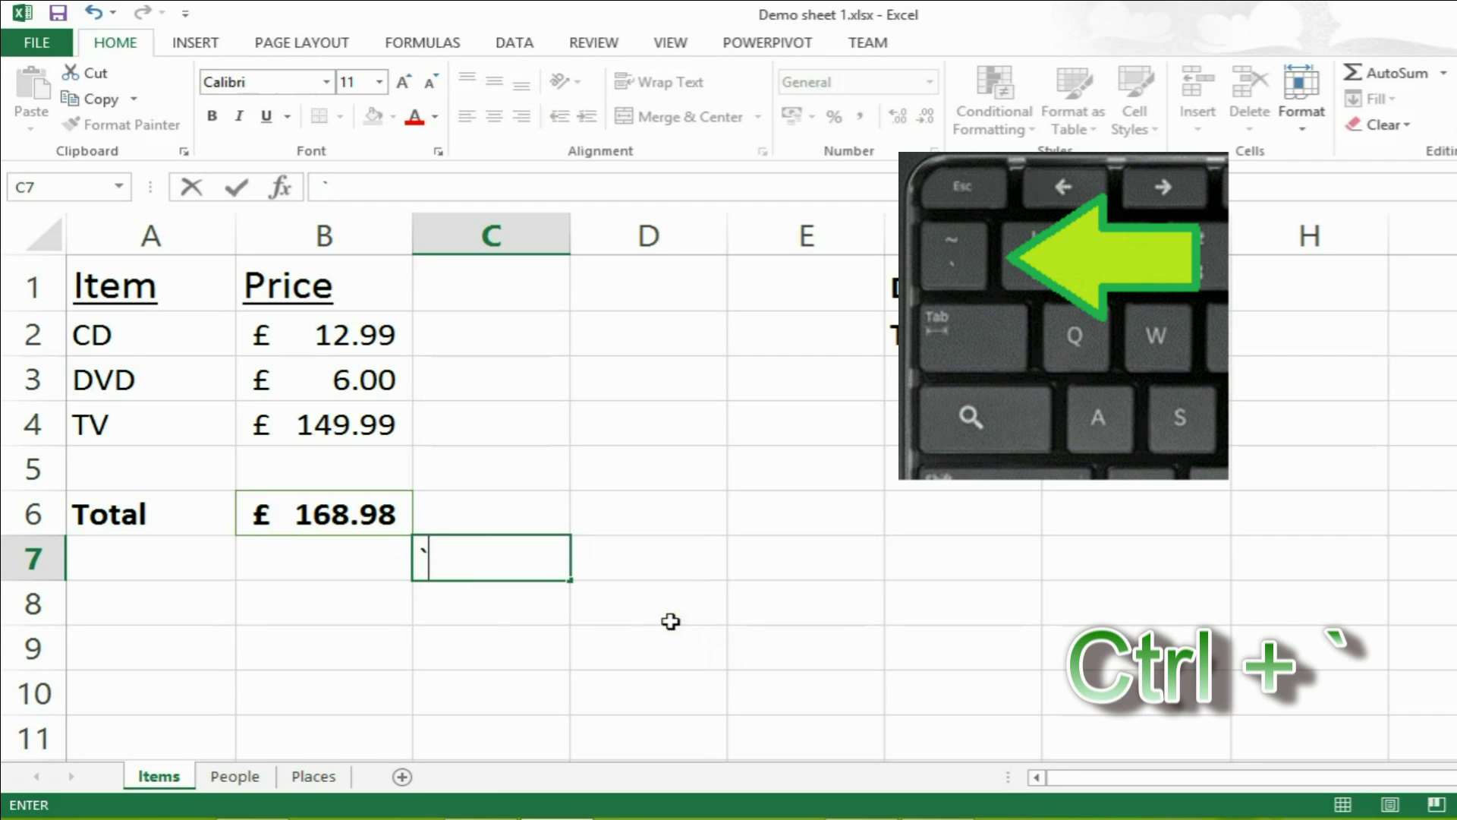
key(BackSpace)
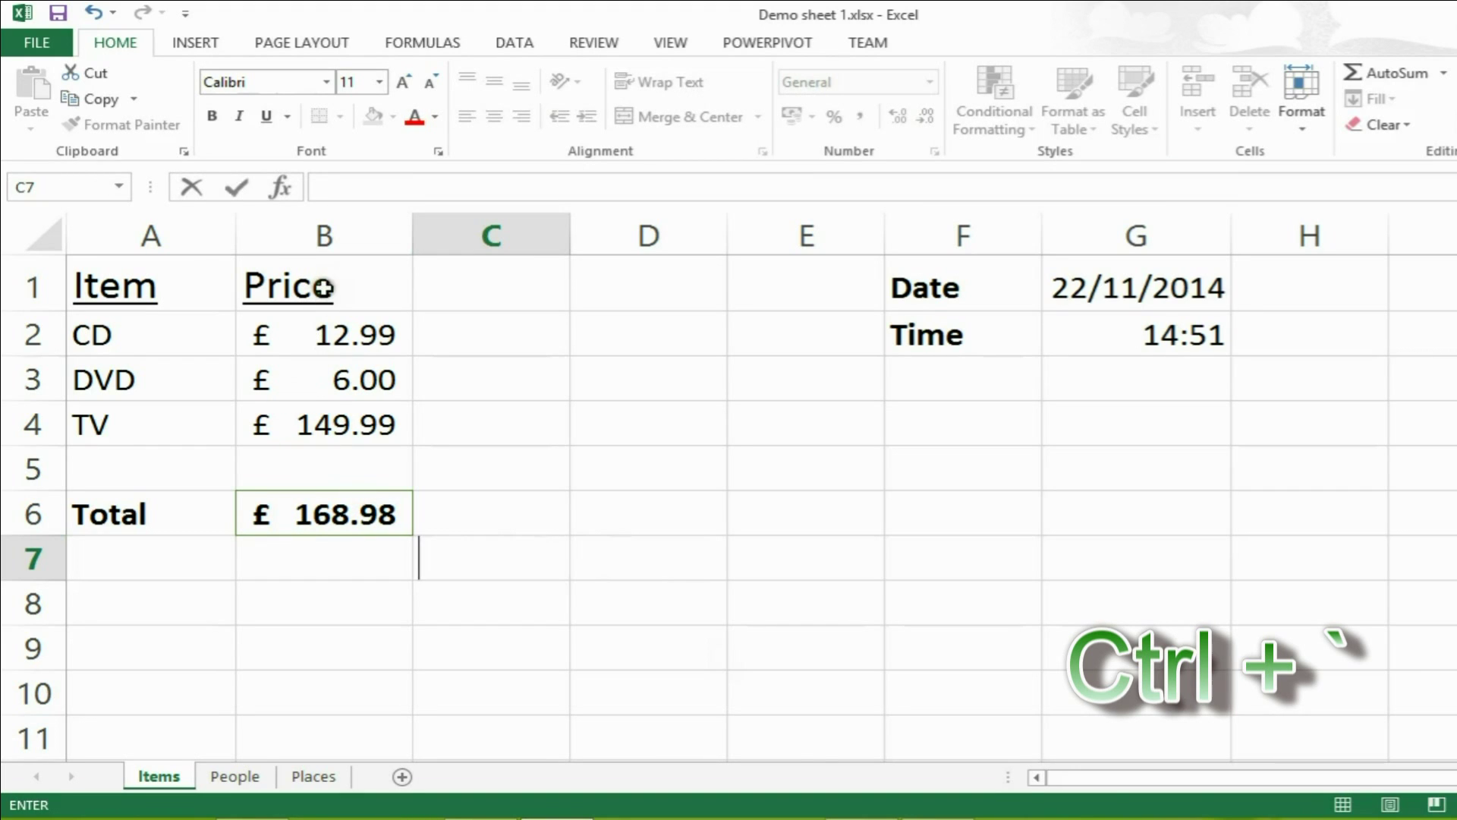
drag(319, 286, 356, 523)
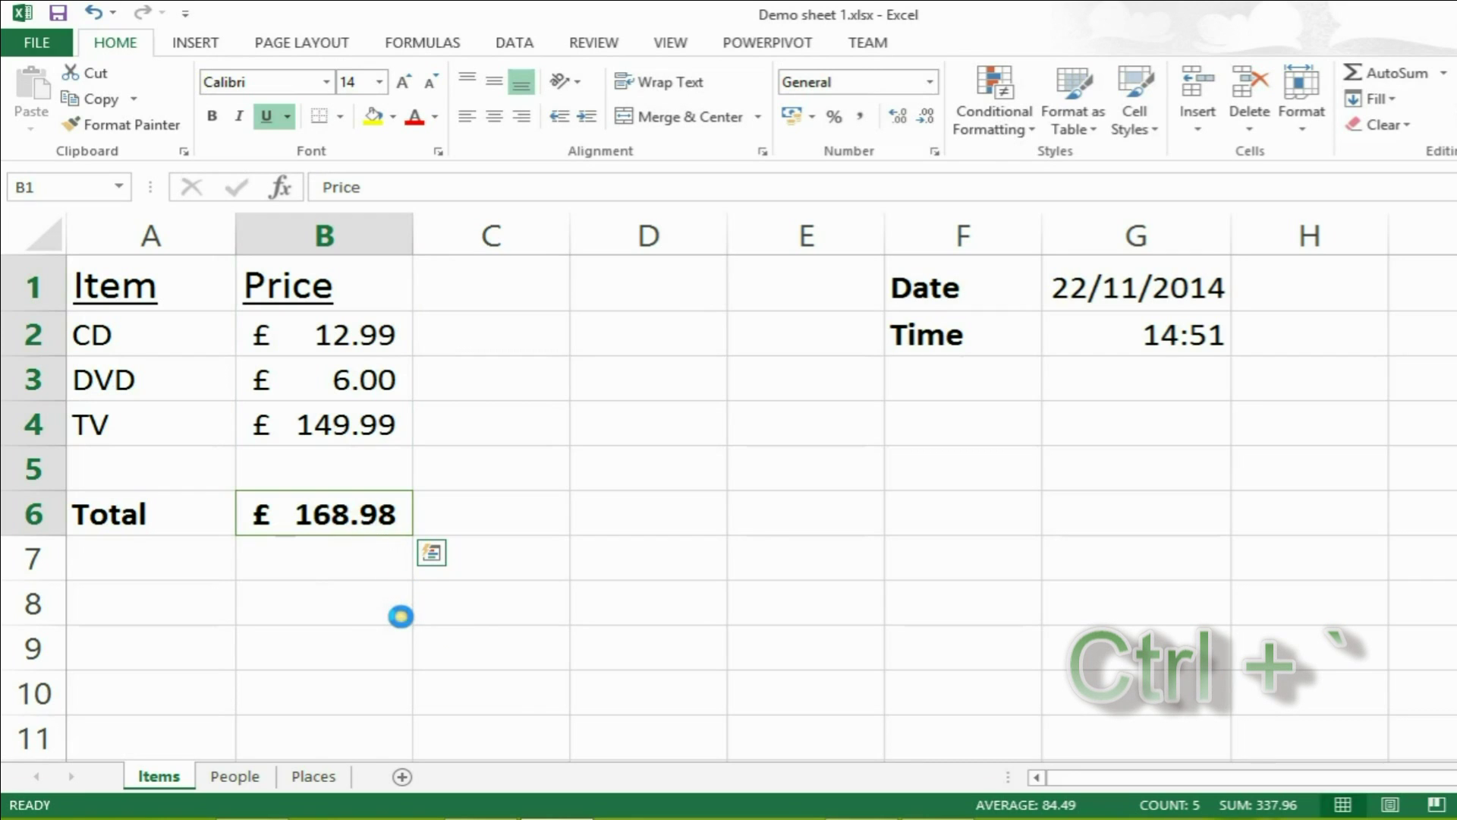
key(ctrl+grave)
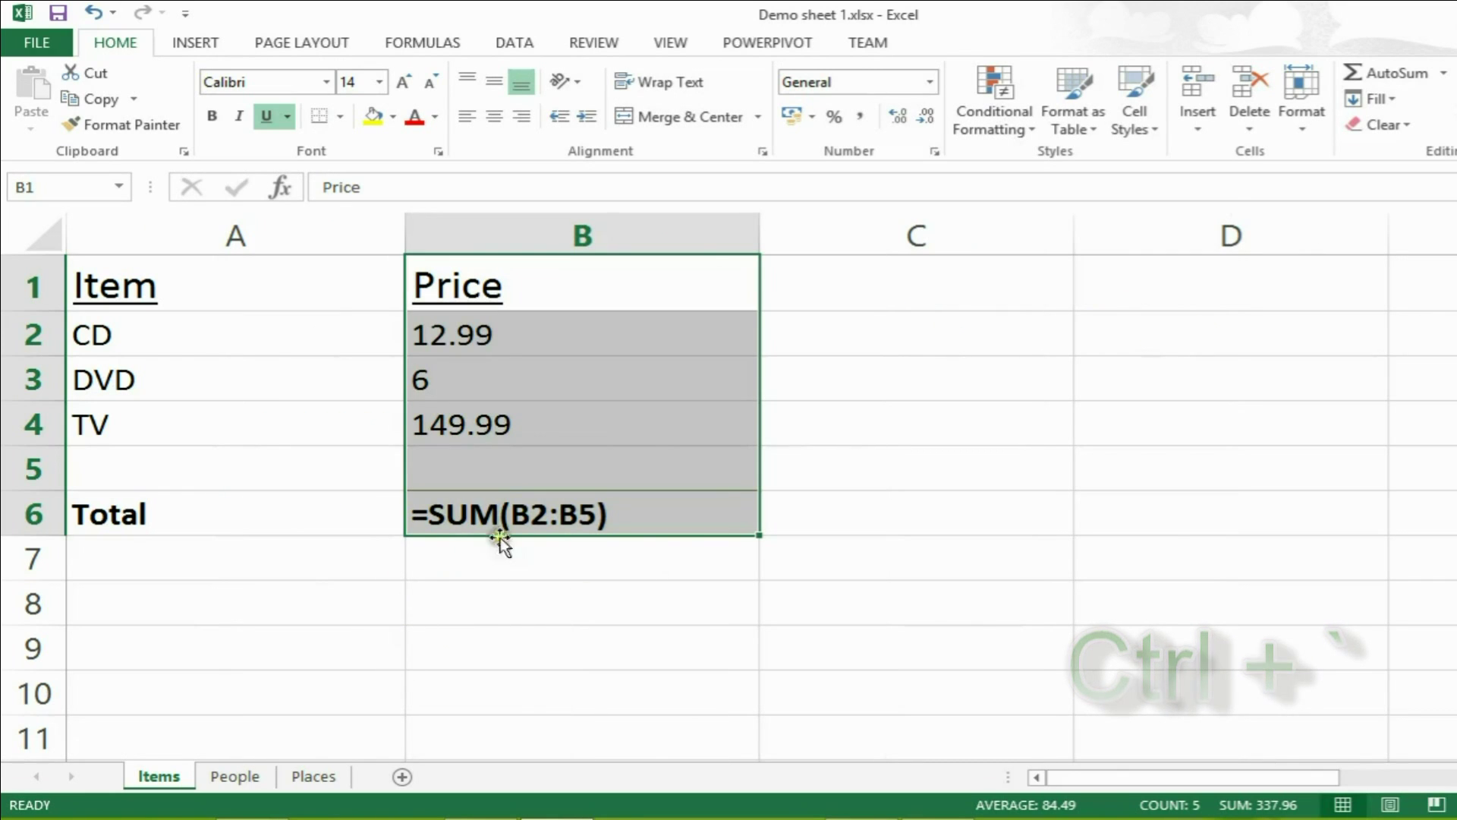
click(639, 600)
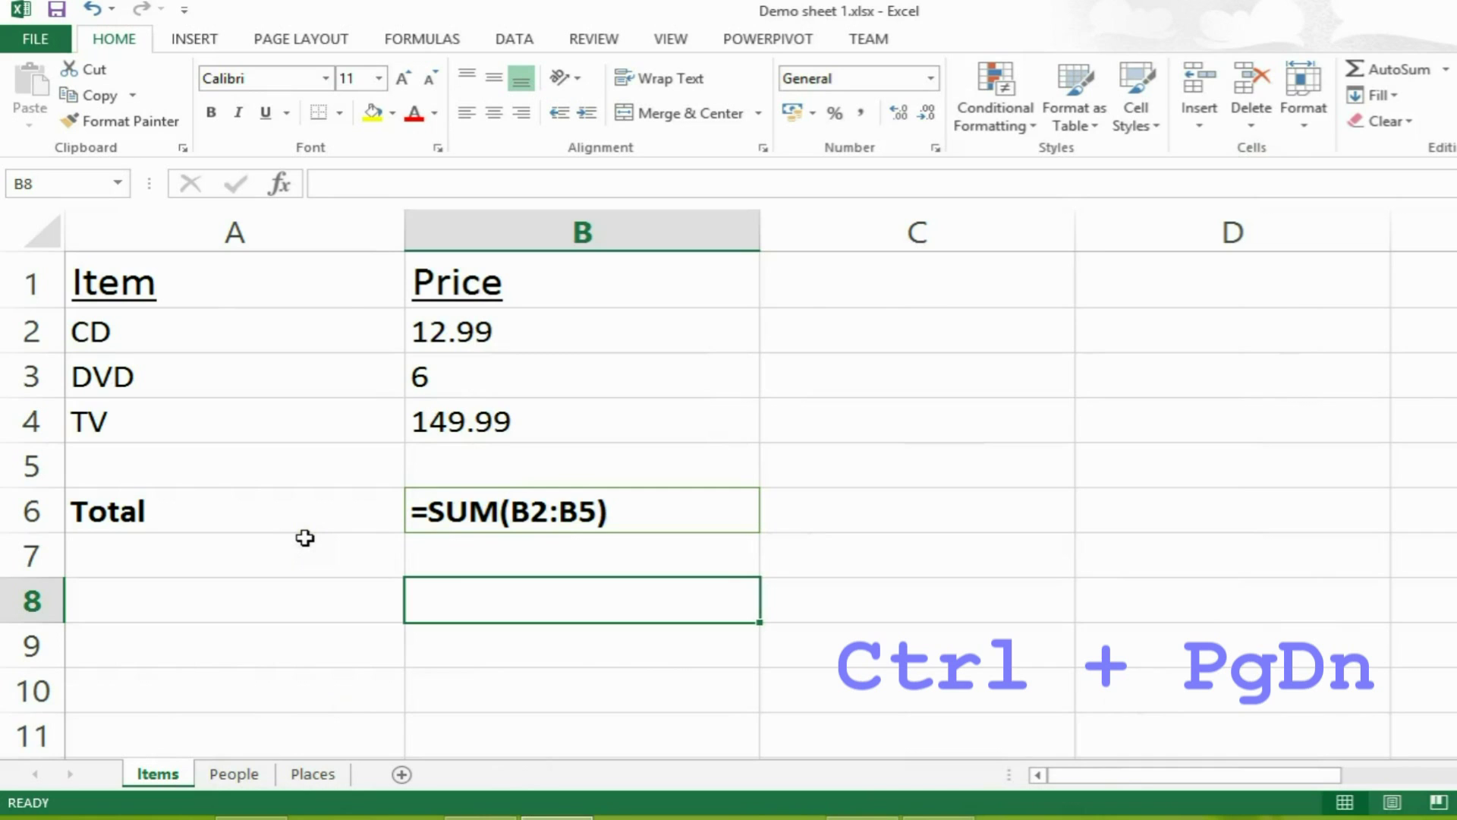
key(ctrl+Page_Down)
key(ctrl+Page_Down)
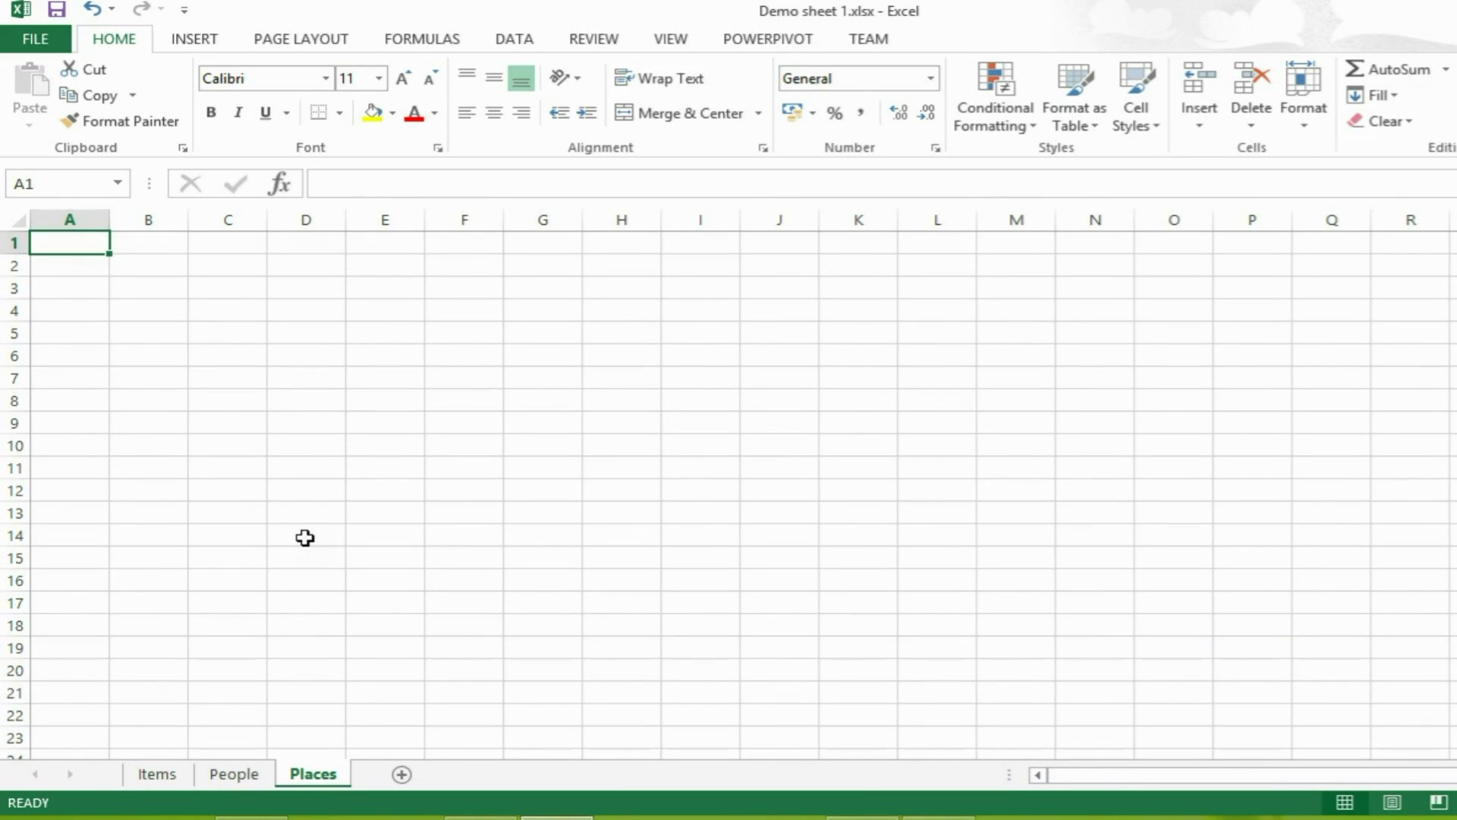
key(ctrl+Page_Up)
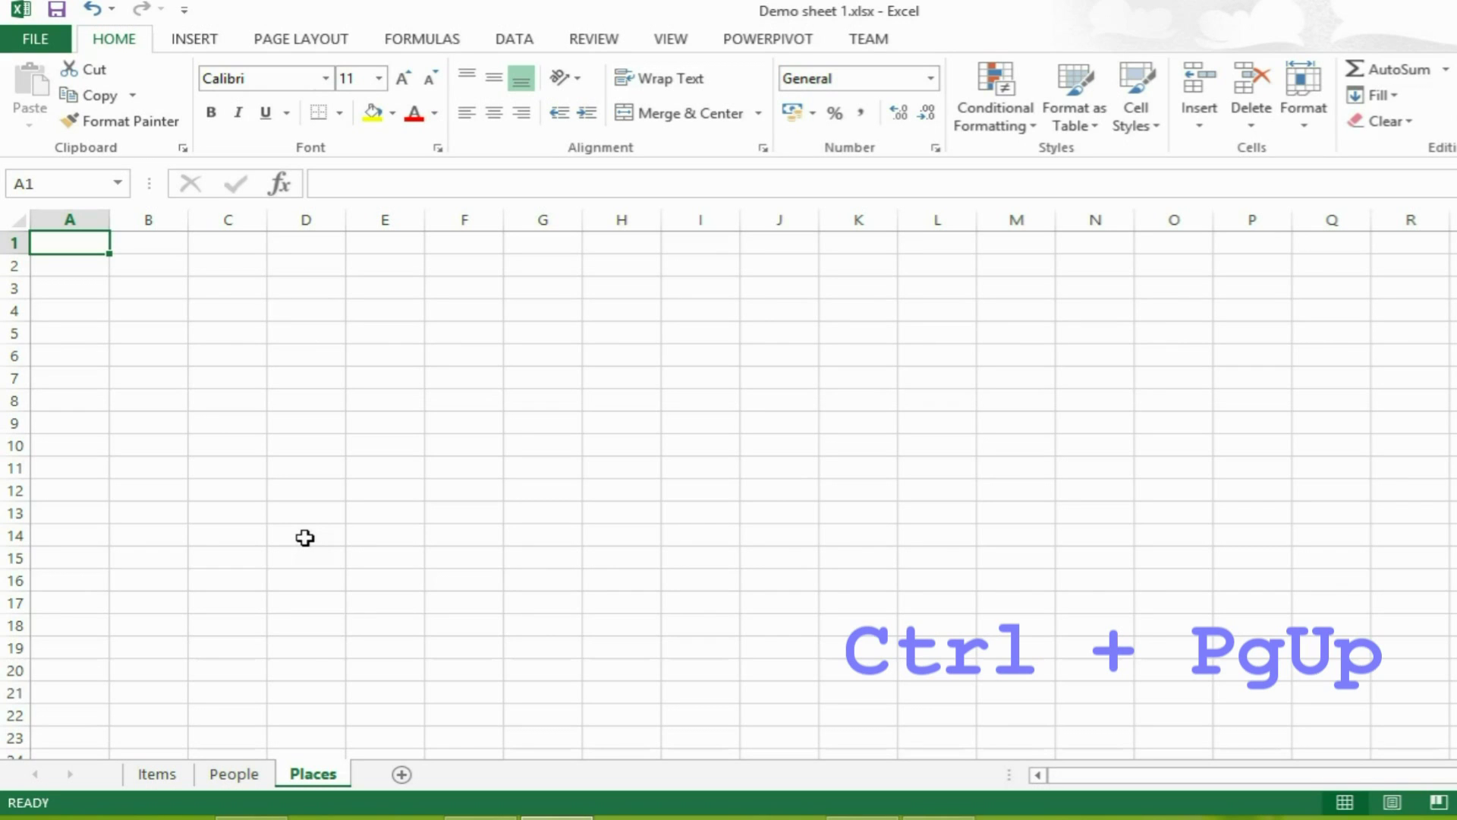
key(ctrl+Page_Up)
key(ctrl+Page_Up)
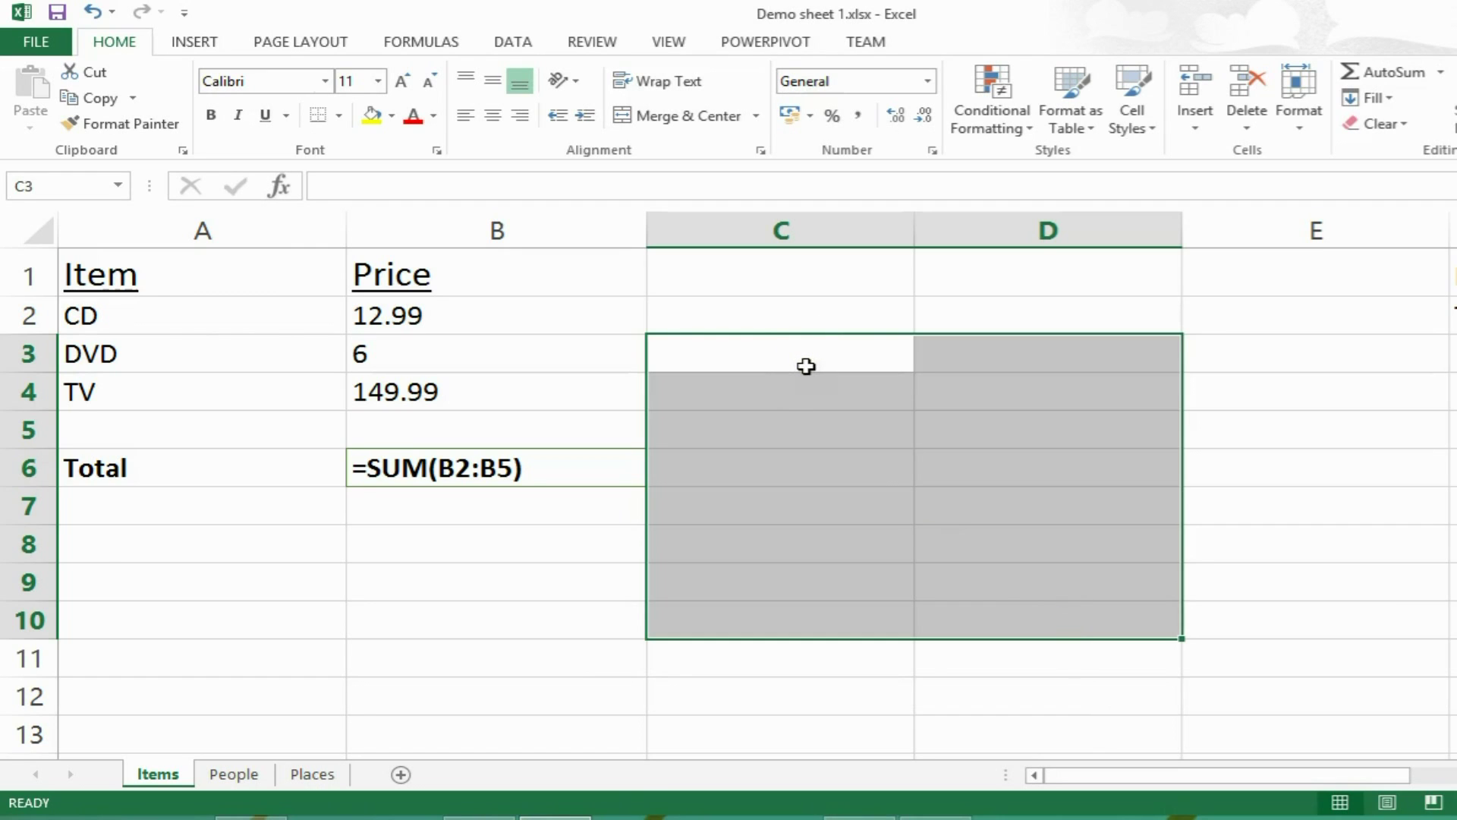
Step: Enter 42 into all sixteen cells of C3:D10 at once with Ctrl+Enter
text(42)
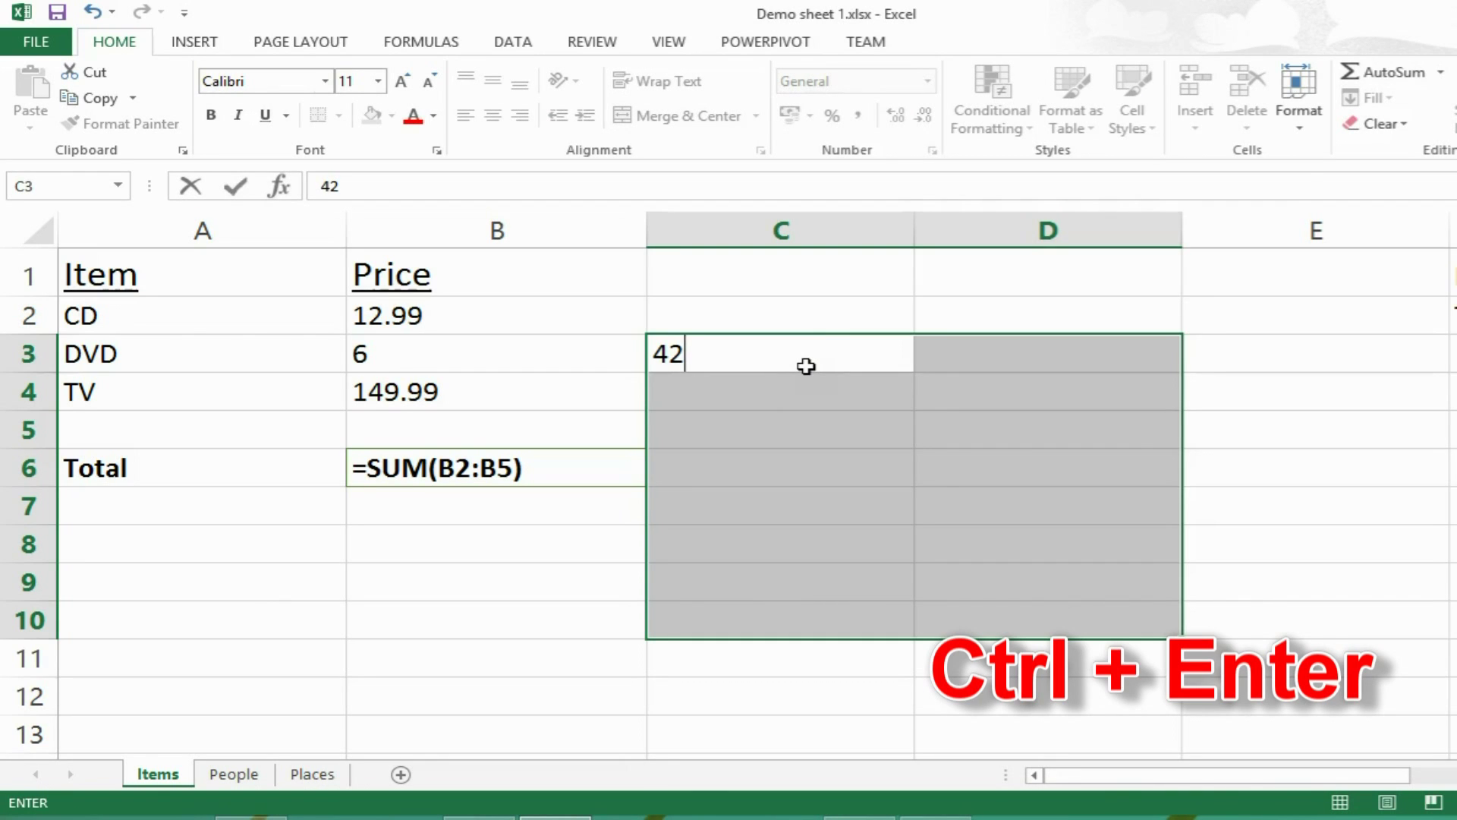
key(ctrl+Return)
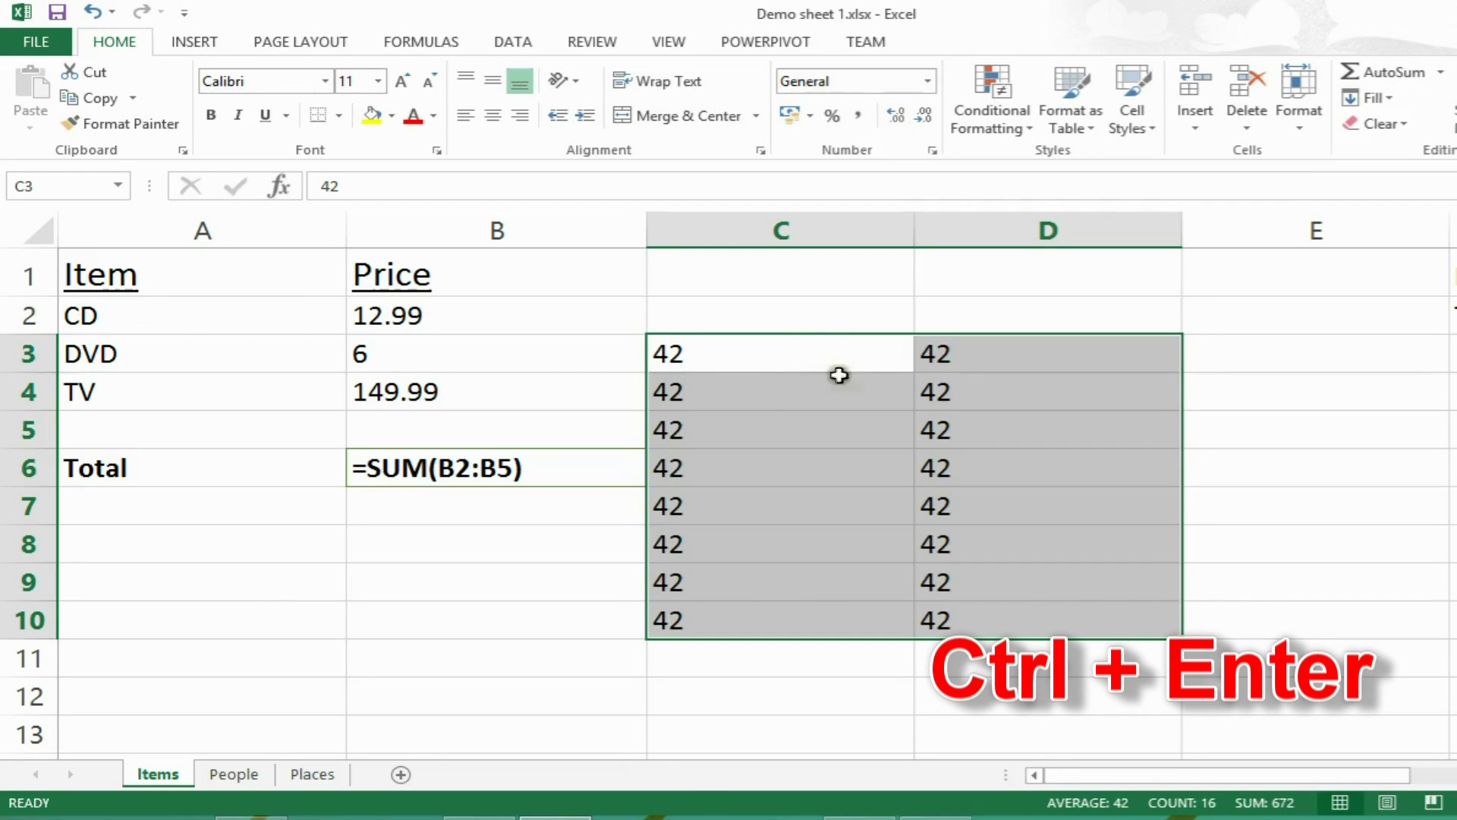
click(808, 669)
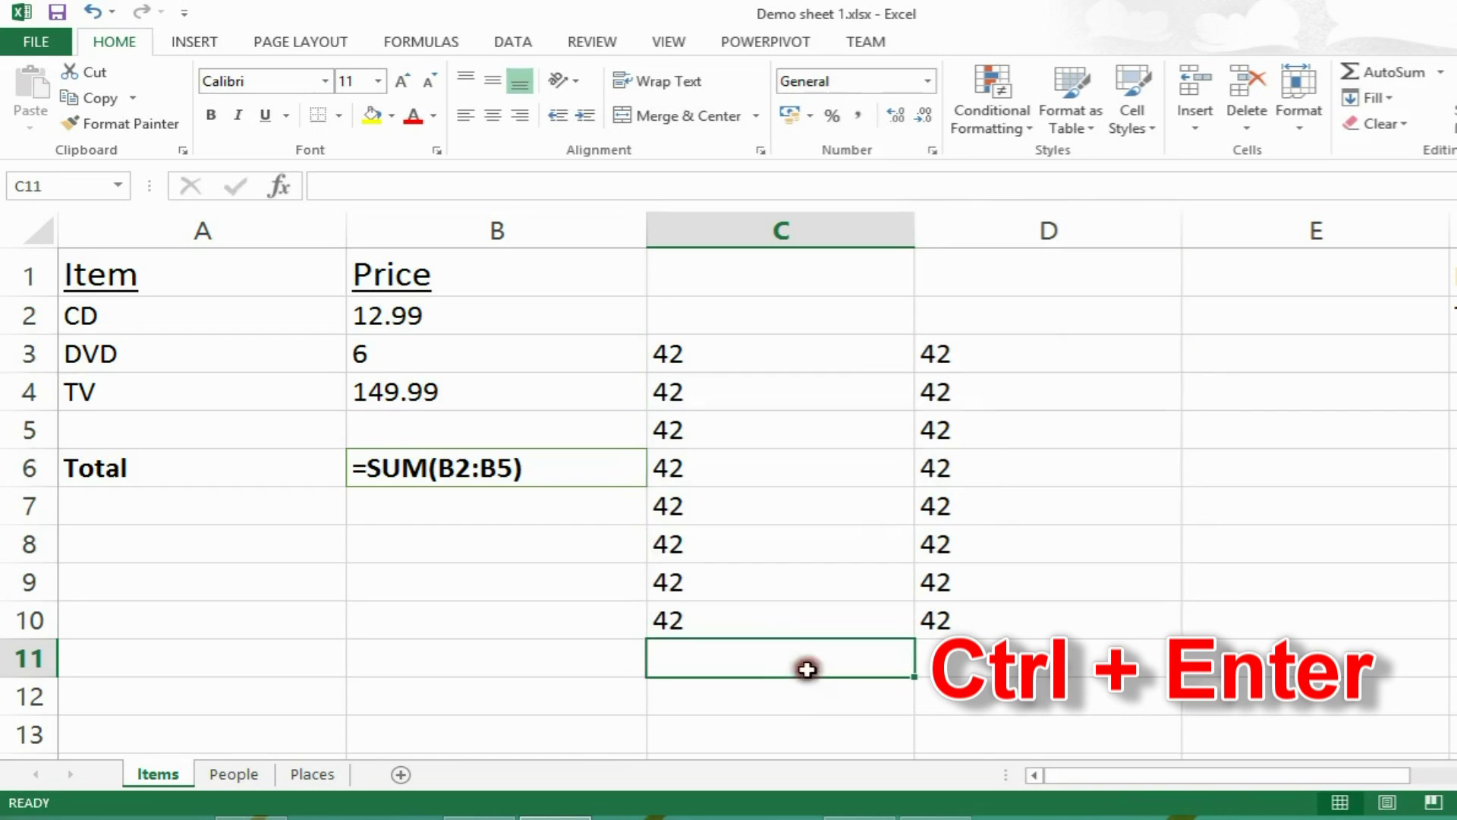